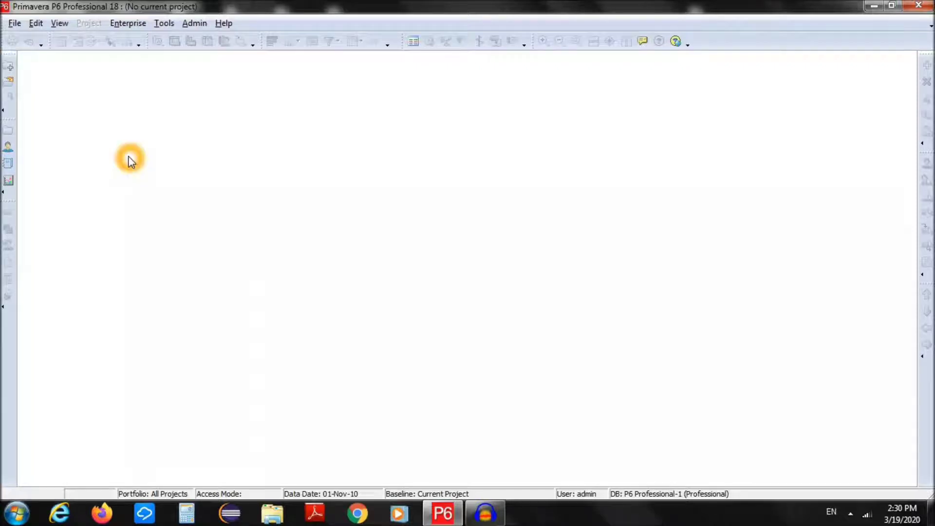
- Open project EC00515, City Center Office Building Addition, from the enterprise projects list
click(128, 25)
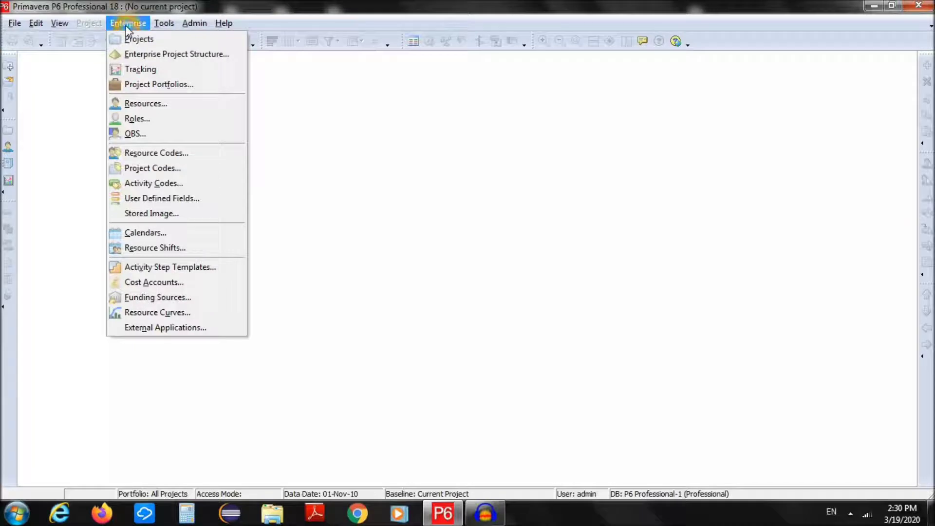
click(160, 39)
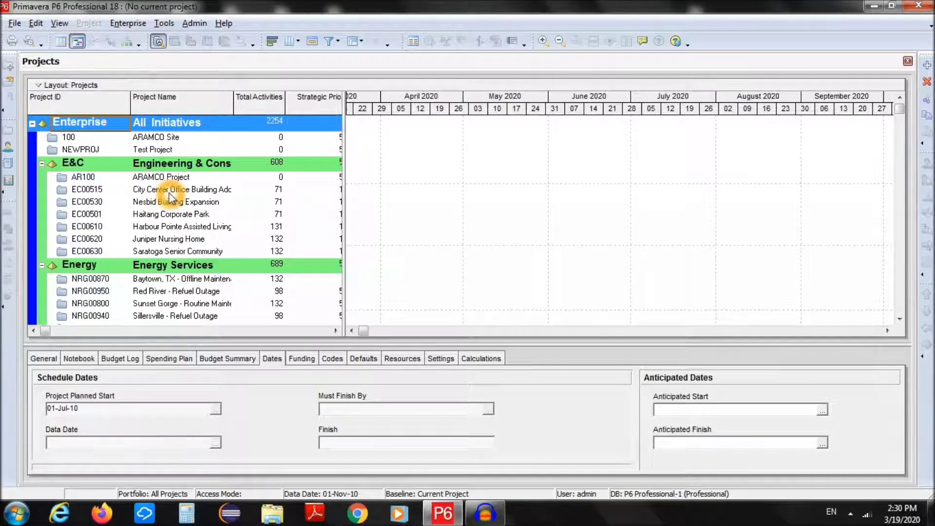
click(187, 191)
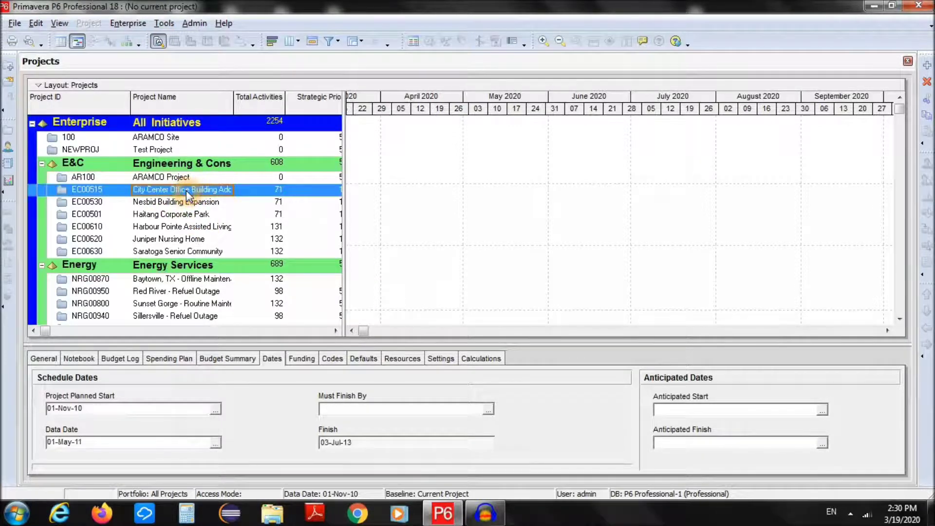
right_click(187, 190)
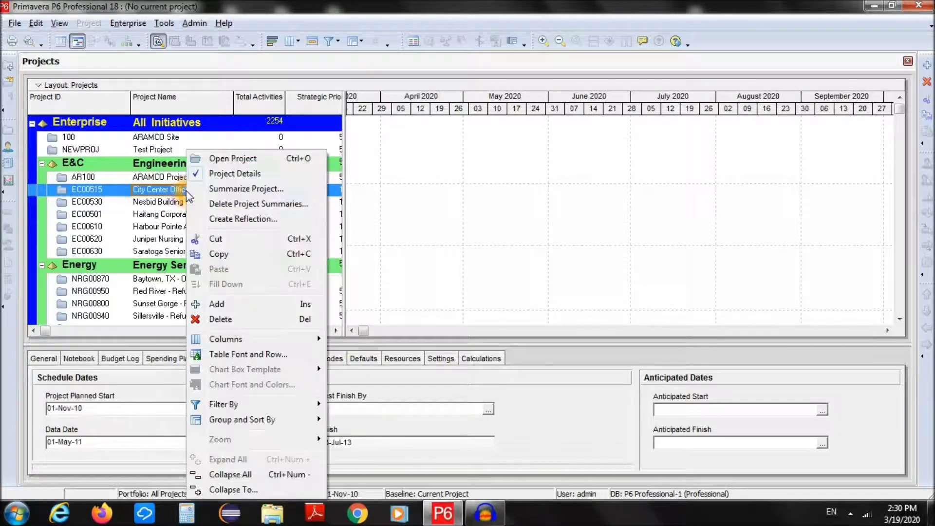
click(245, 164)
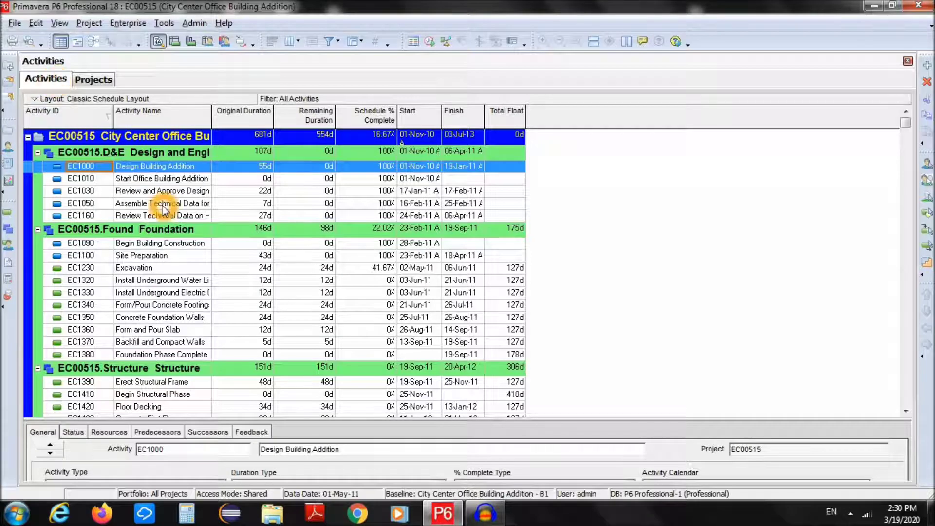
click(159, 121)
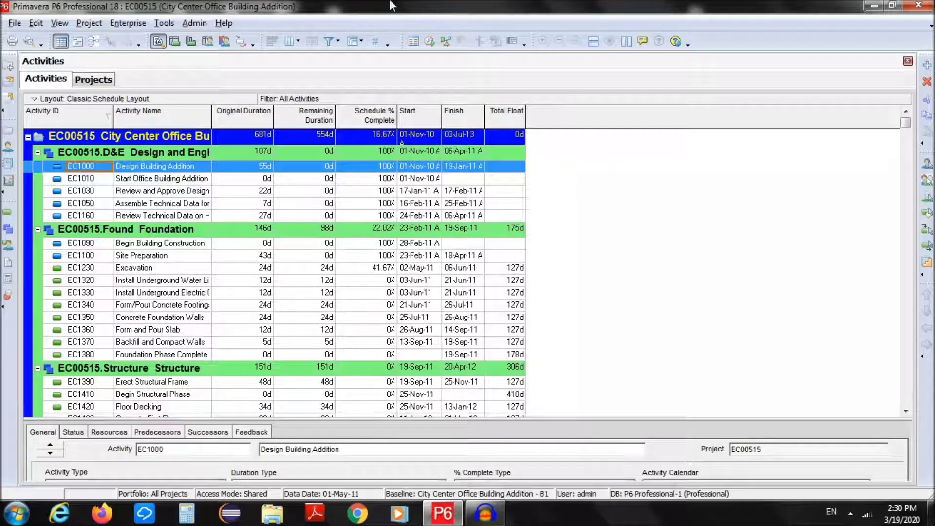
- Open the column settings for the activities table and move the window so the existing column headings stay in view
click(60, 23)
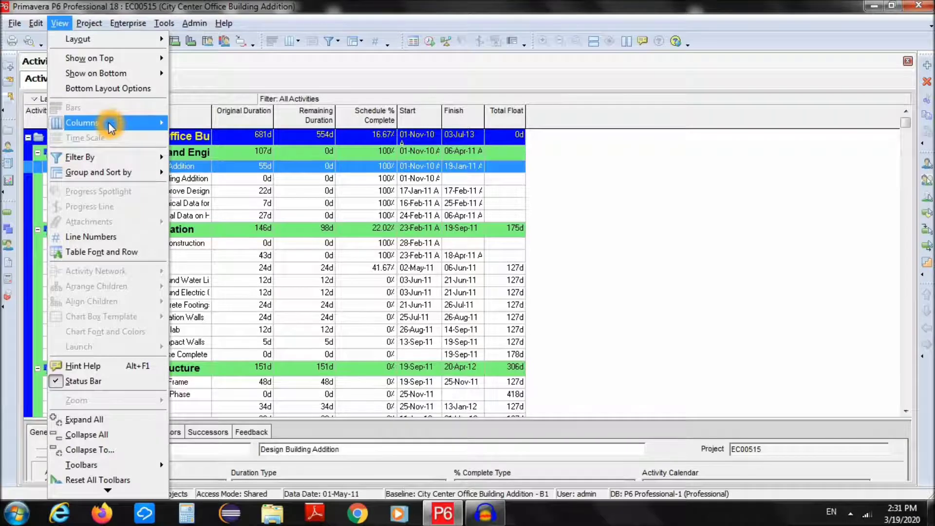
click(574, 5)
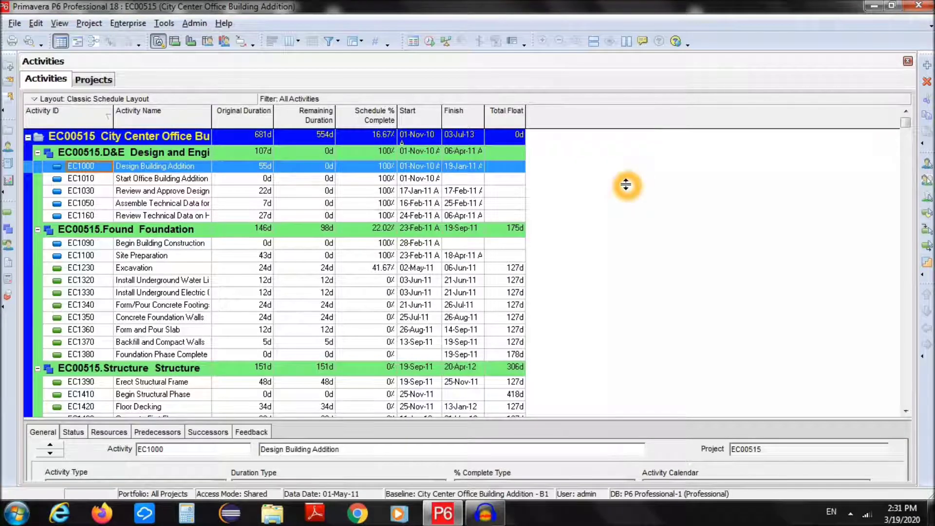
right_click(606, 217)
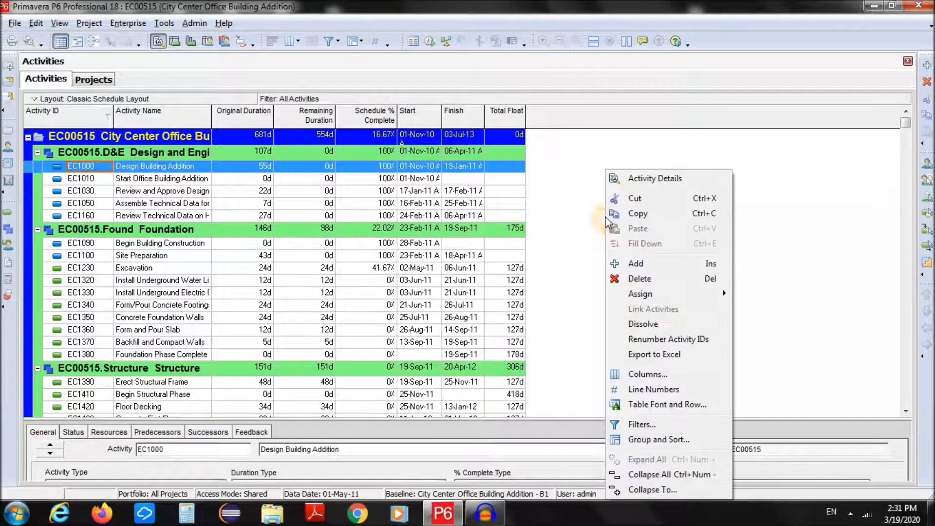
click(668, 374)
drag(506, 209, 577, 62)
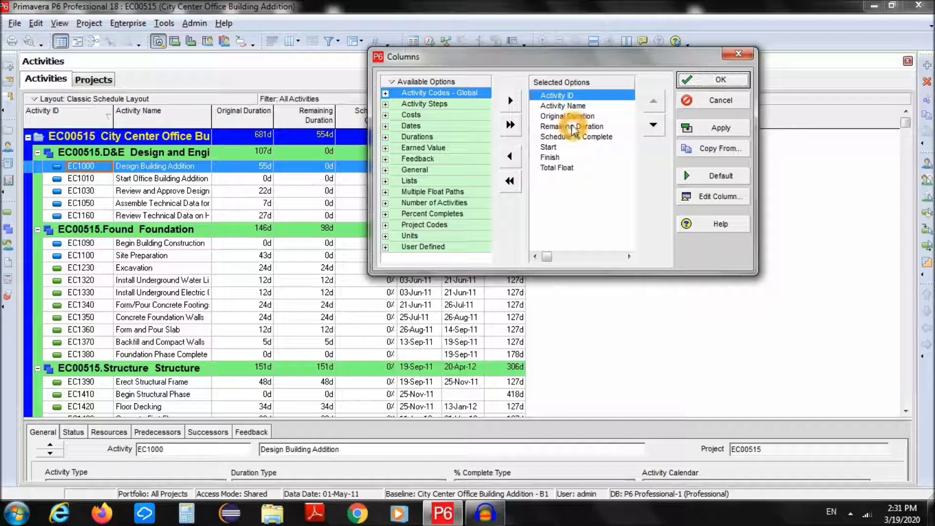
drag(534, 59, 418, 219)
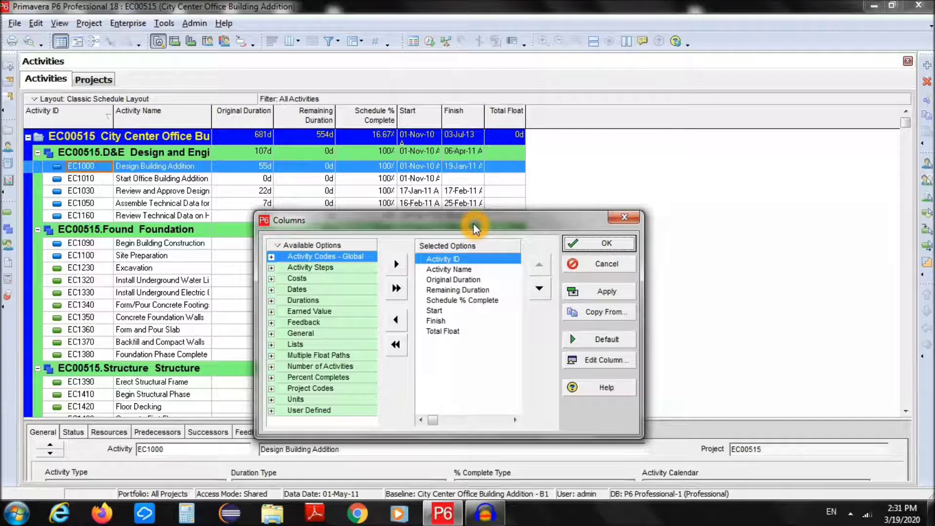
drag(473, 224, 511, 167)
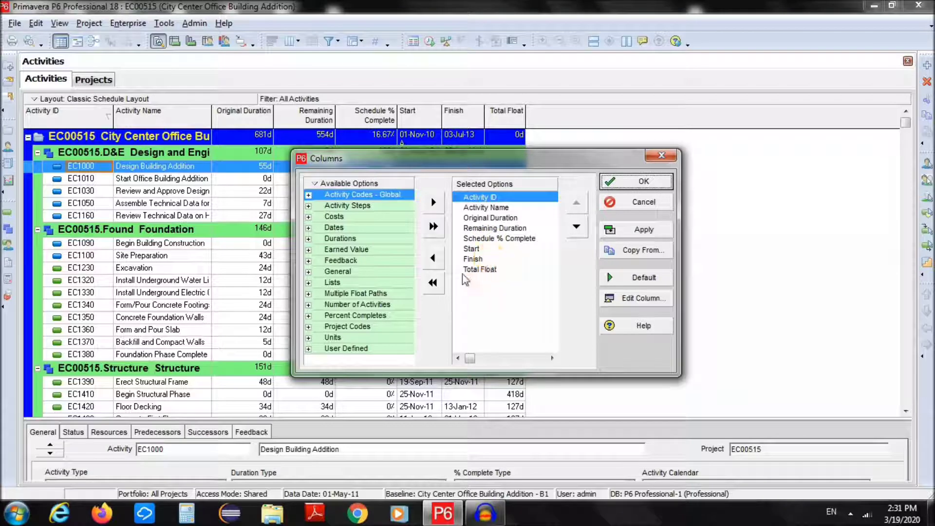
- Remove all columns from the selected options and collapse the expanded Durations, General, Percent Completes and Dates categories
click(434, 285)
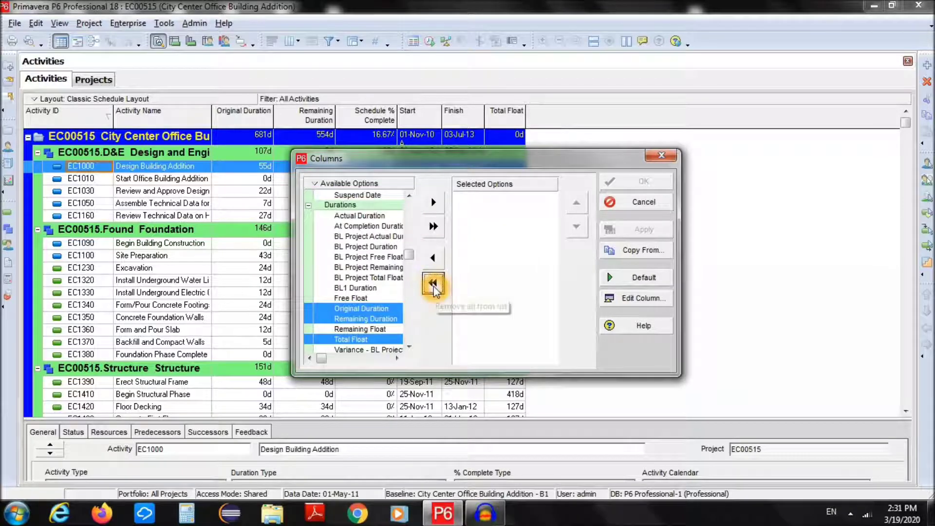
click(308, 205)
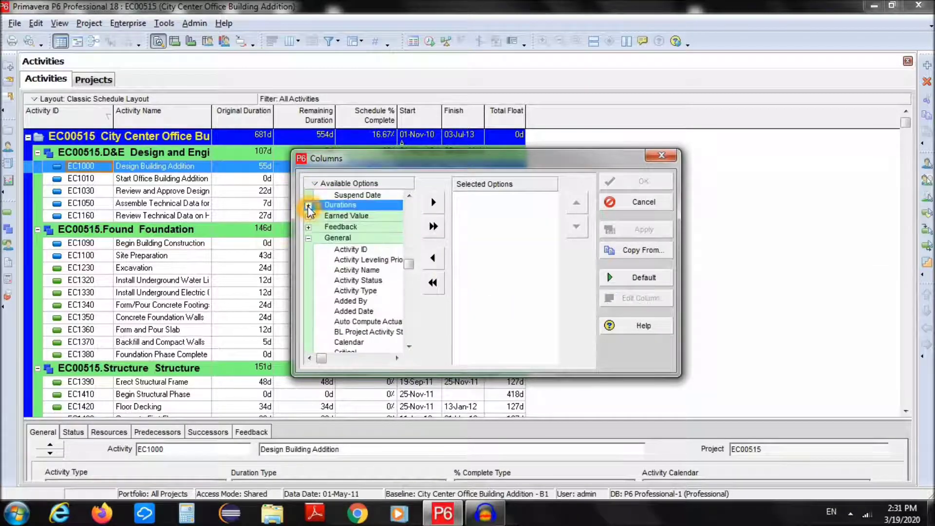
click(308, 239)
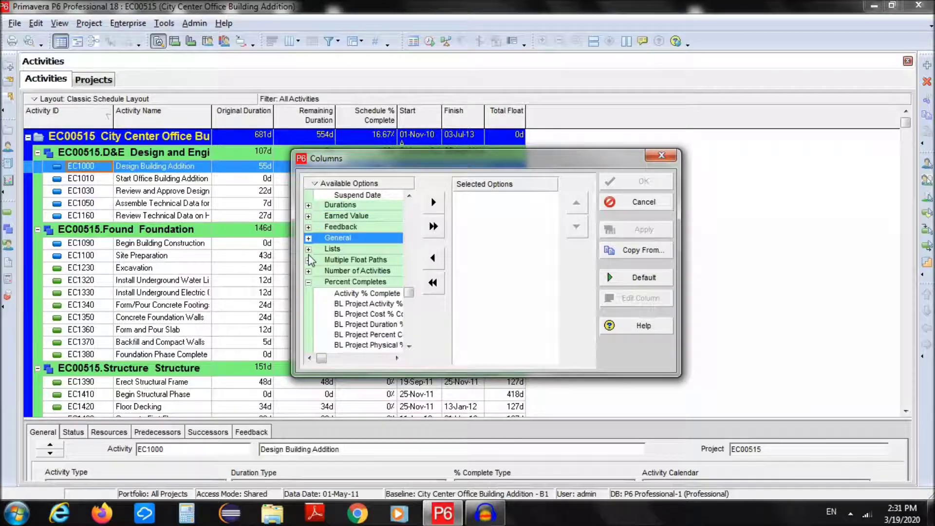
click(309, 282)
click(409, 195)
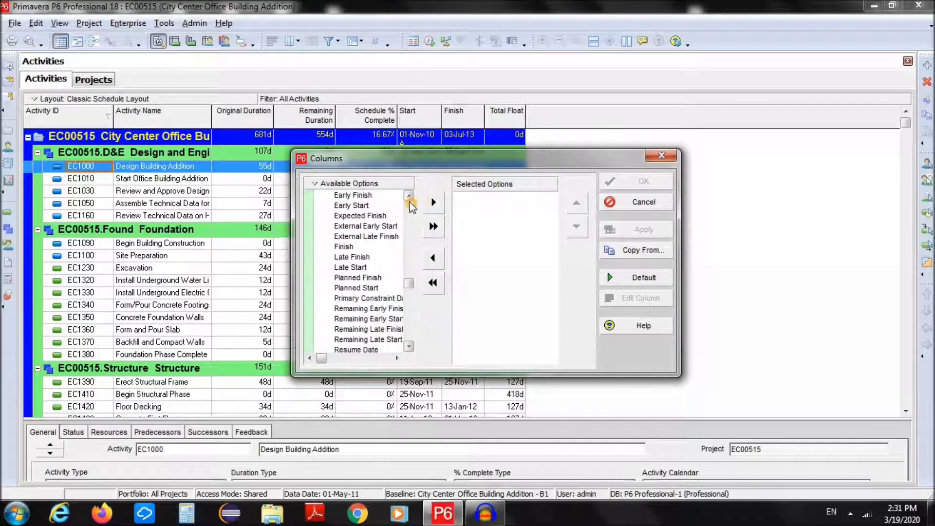
click(309, 228)
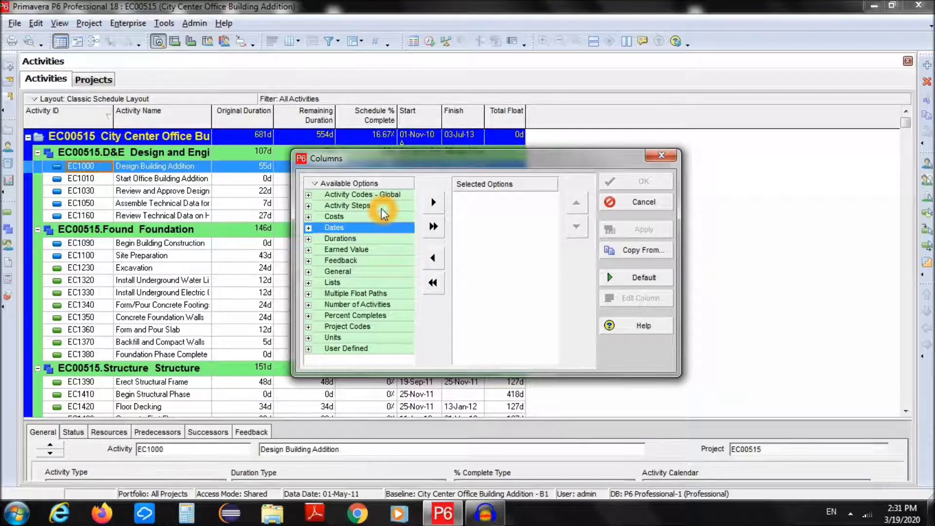
- Widen the Columns window and add Activity ID and Activity Name from the General category to the selected columns
click(341, 272)
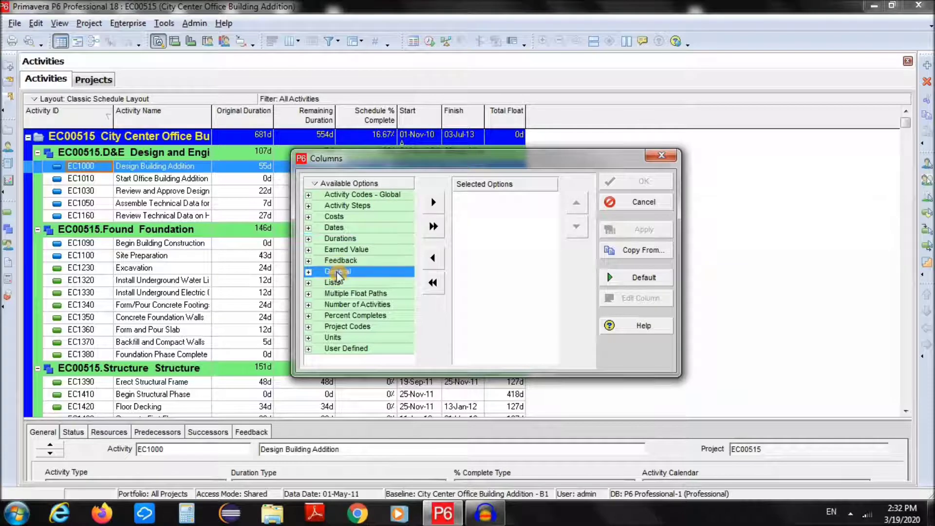
click(309, 272)
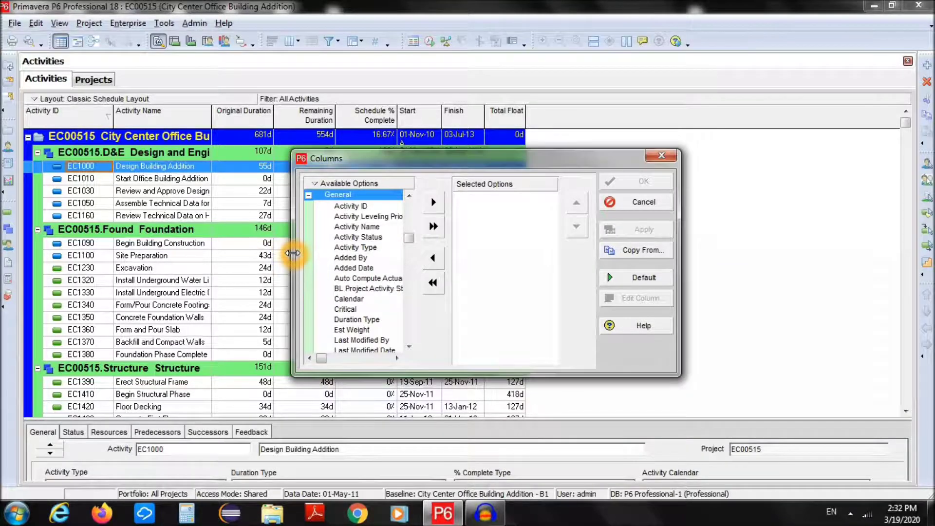
drag(293, 254, 250, 253)
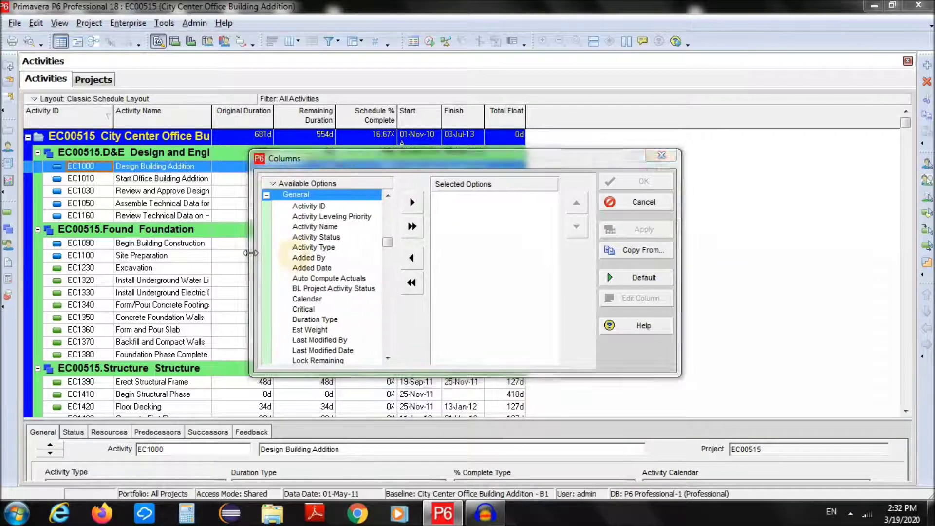
click(326, 207)
click(412, 202)
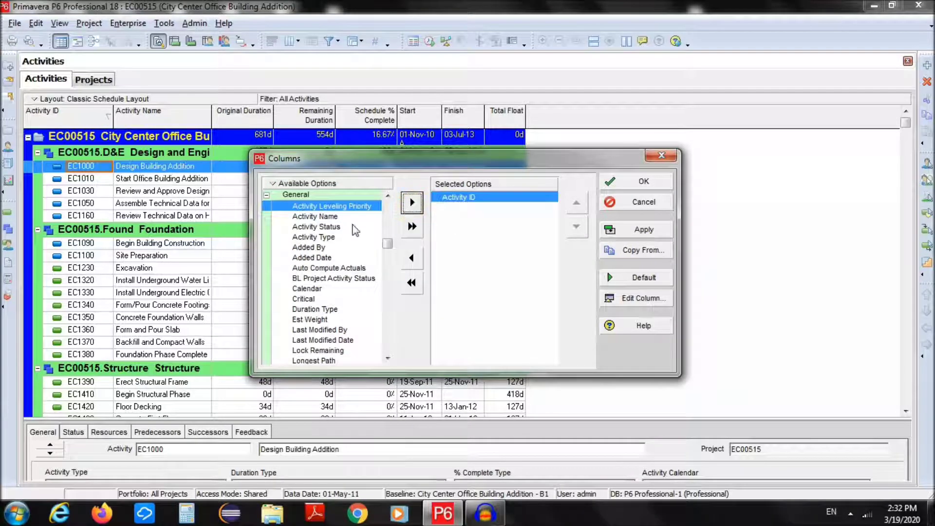
click(323, 216)
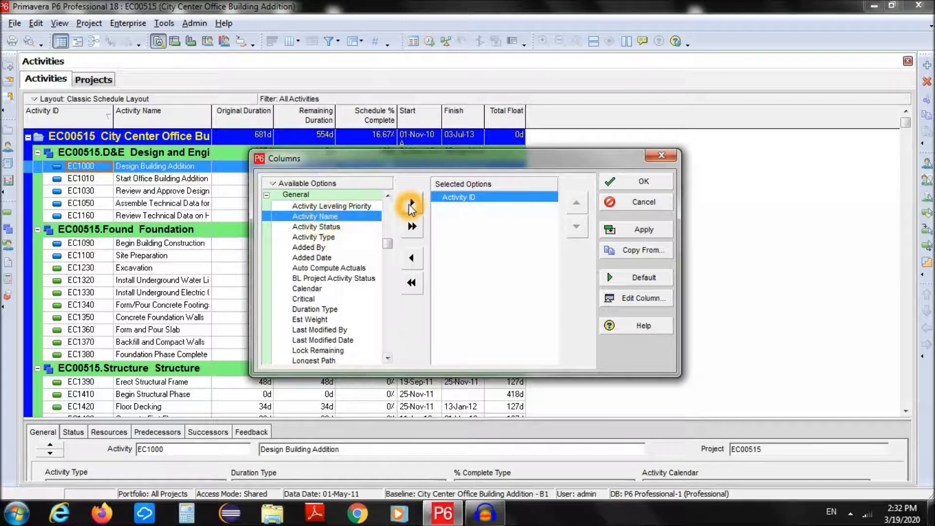
click(412, 204)
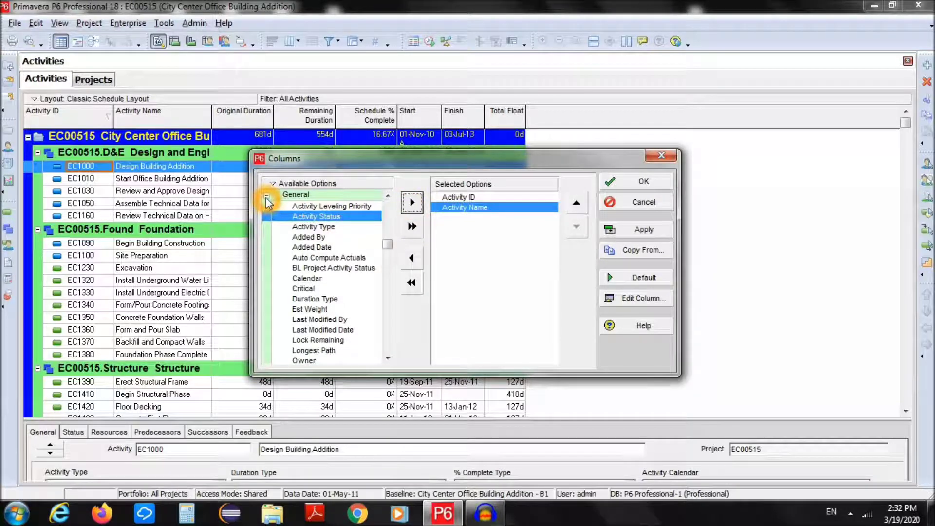
click(267, 197)
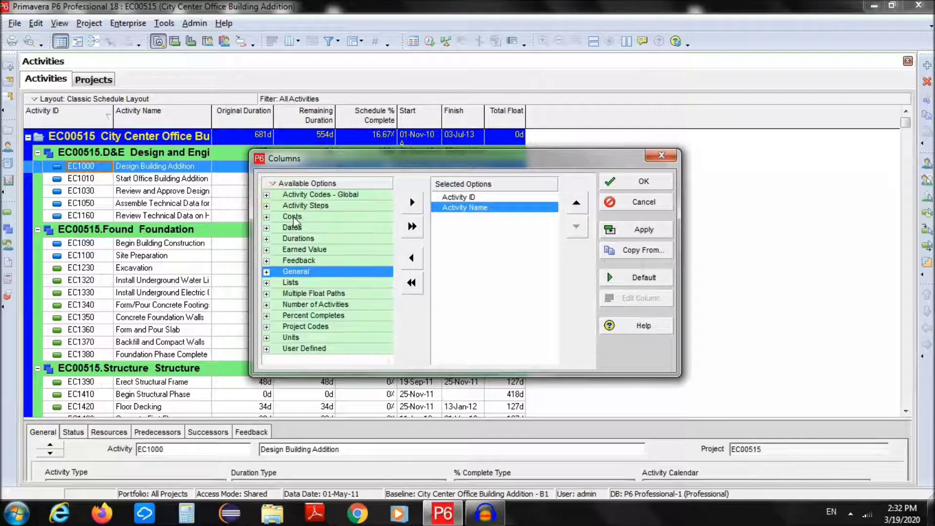
- Add BL1 Duration and Remaining Duration from the Durations category to the selected columns, then collapse the category
click(295, 238)
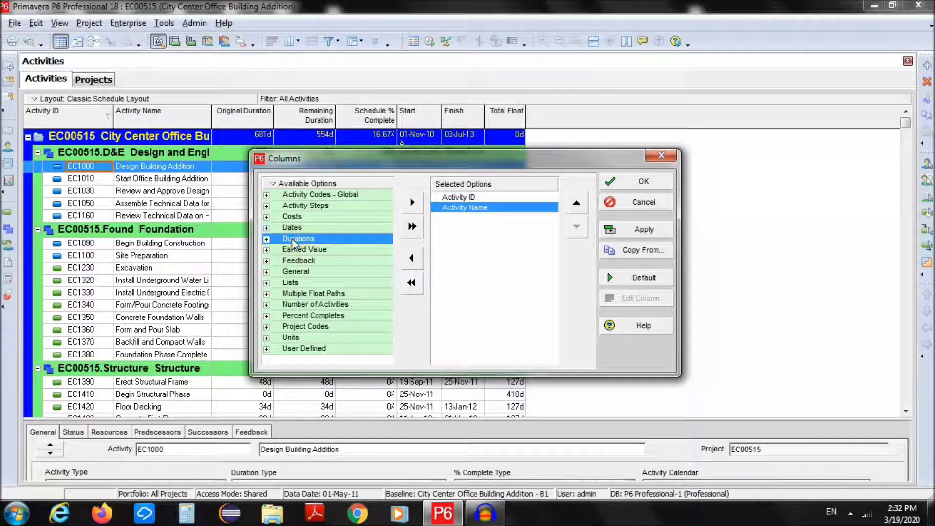
click(271, 242)
click(285, 242)
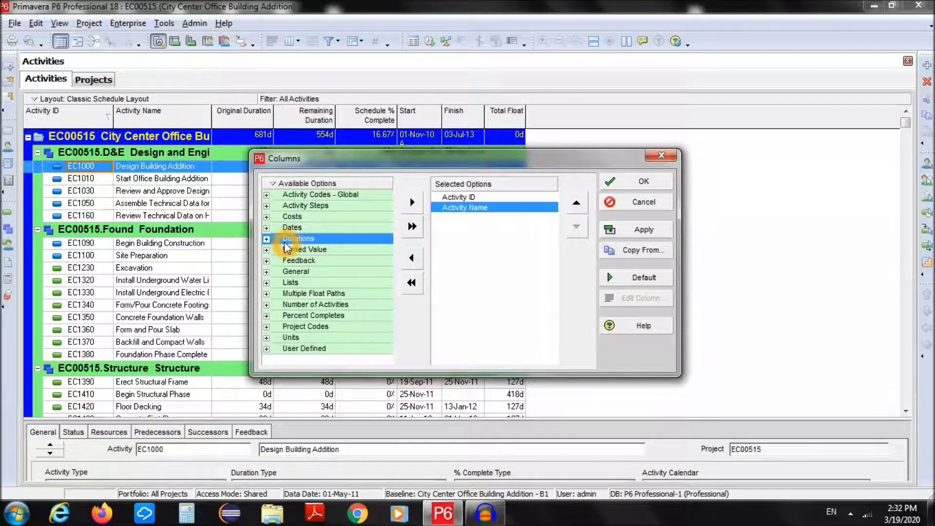
click(267, 239)
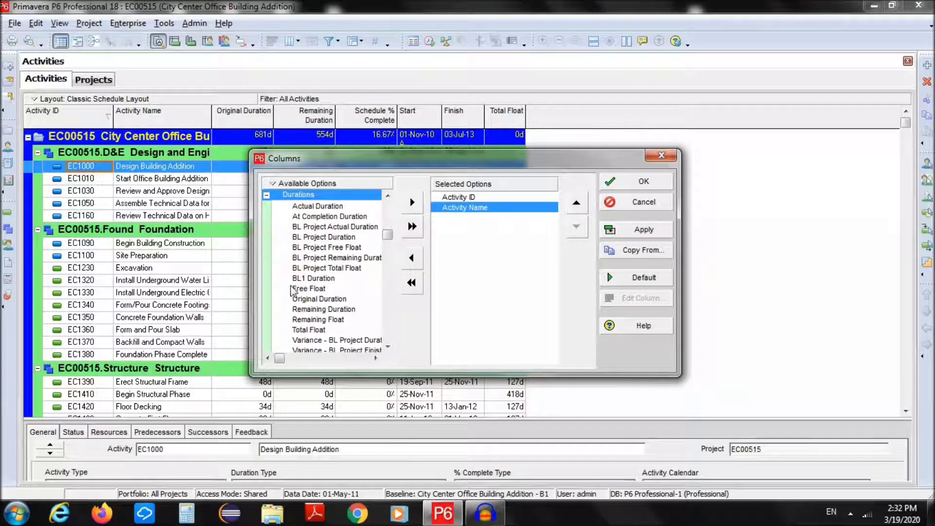
click(314, 278)
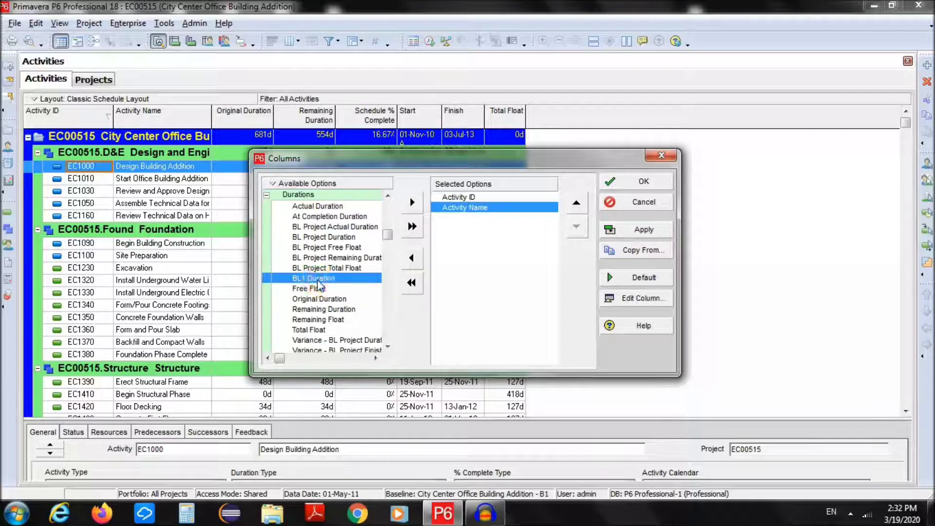
click(412, 203)
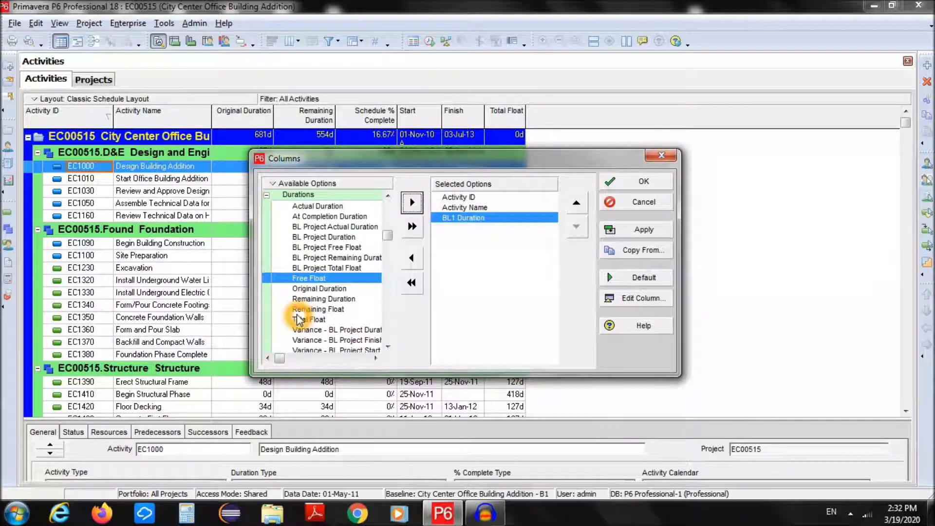
click(322, 299)
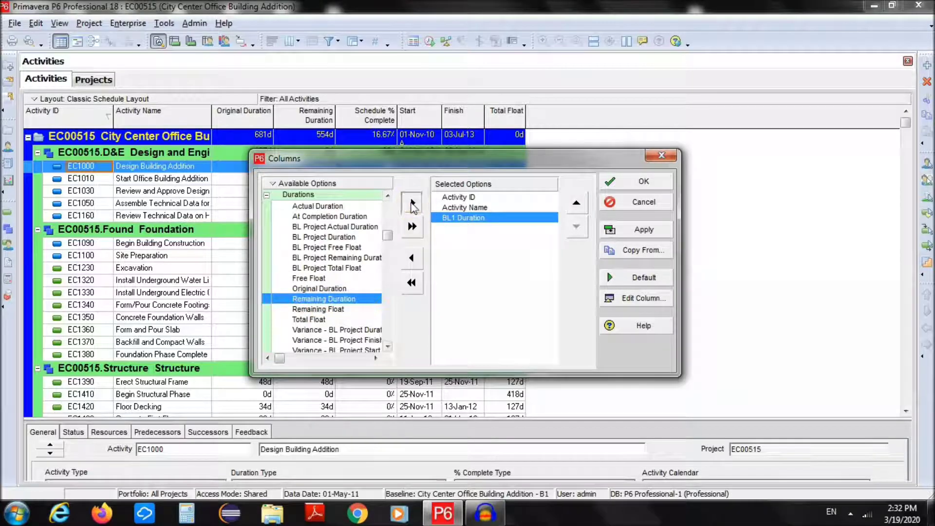
click(412, 202)
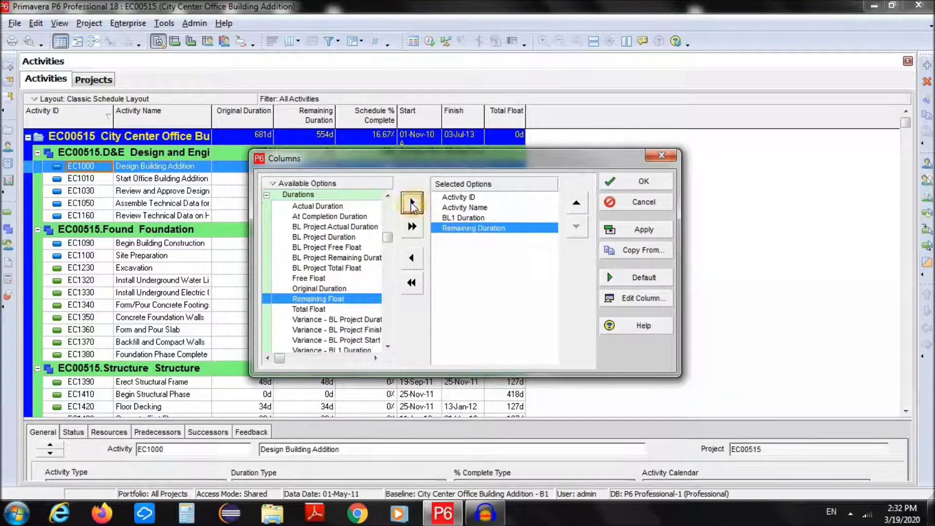
click(267, 196)
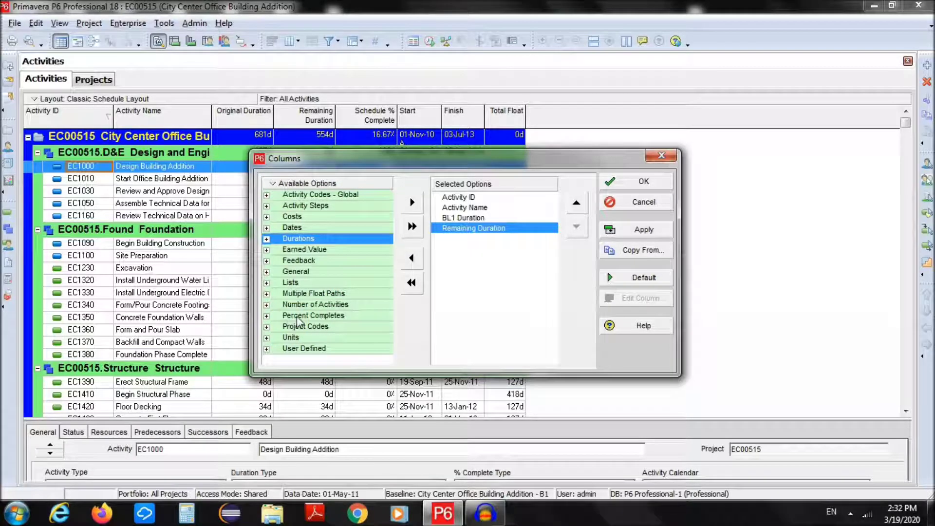
- Add Activity % Complete from the Percent Completes category to the selected columns
click(266, 315)
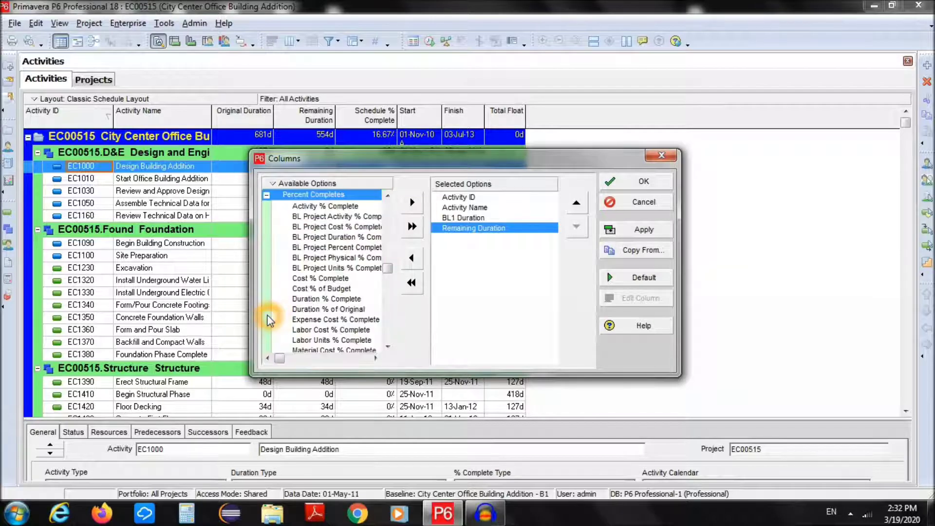
click(337, 207)
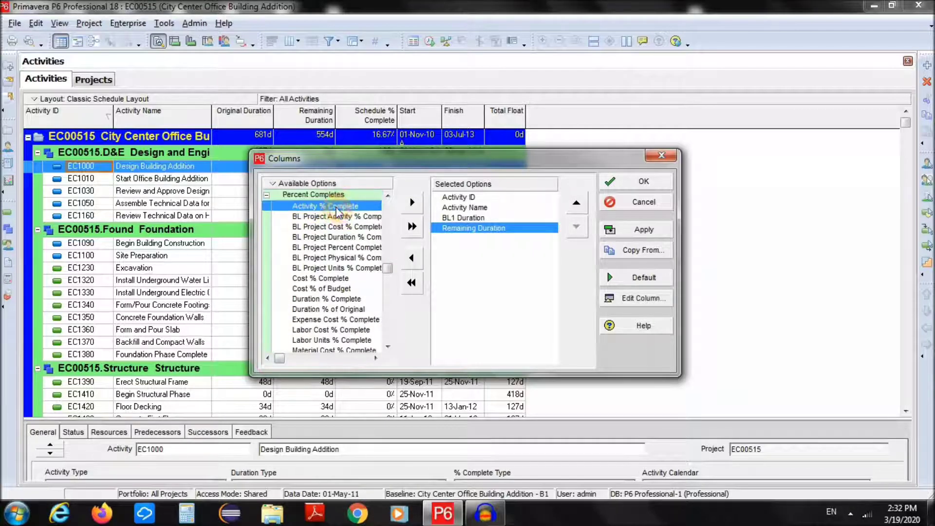
click(412, 204)
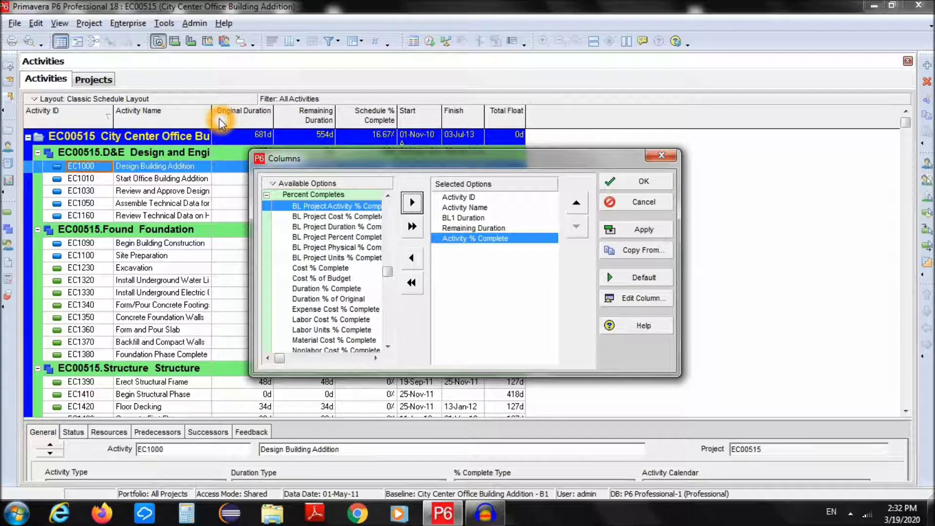
- Apply the selected columns to the activities table and save the layout under the name Percent Complete for the current user
click(642, 185)
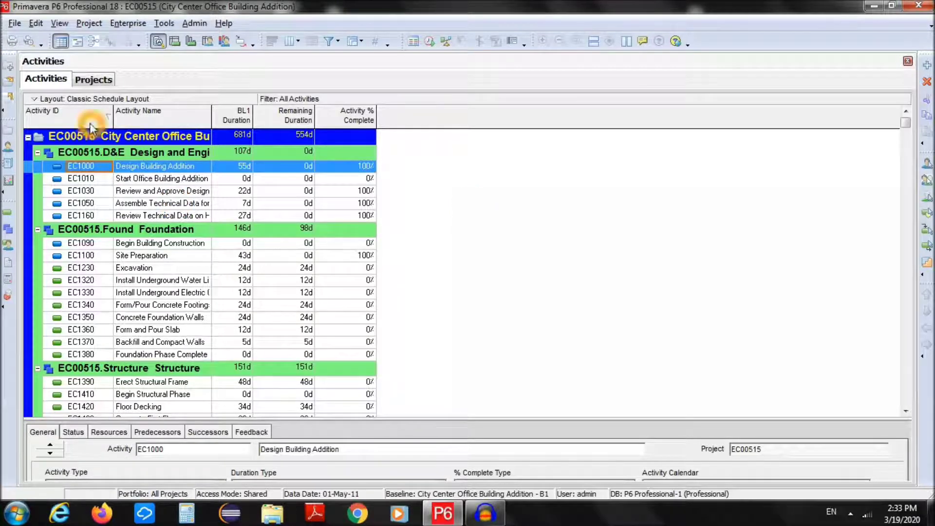
click(35, 101)
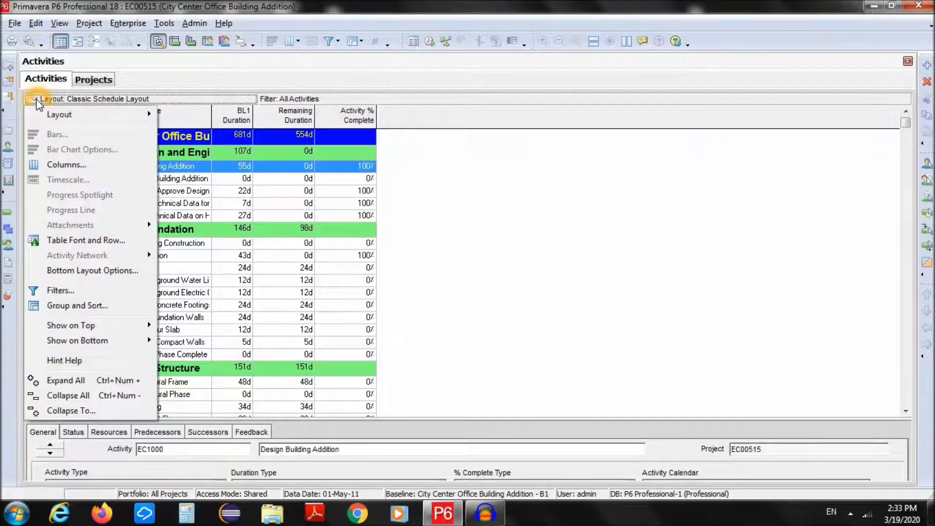
mouse_move(59, 117)
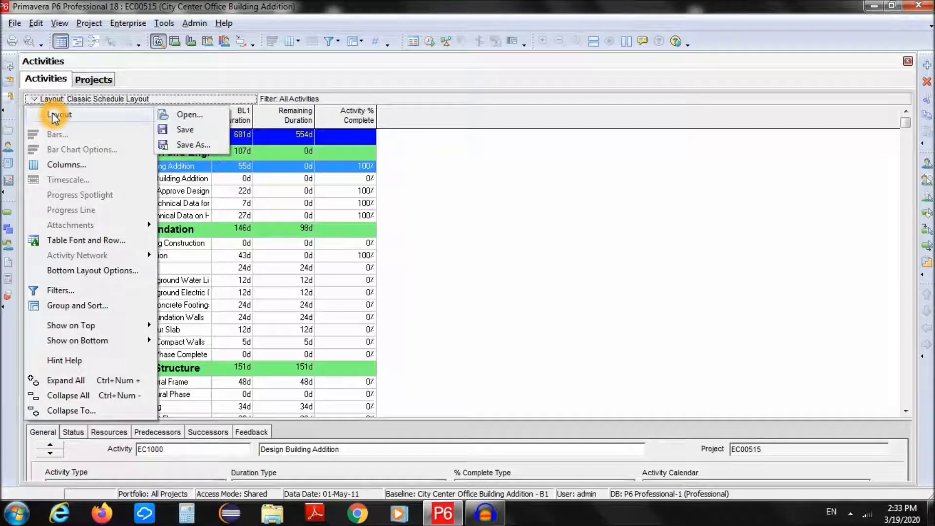
click(213, 148)
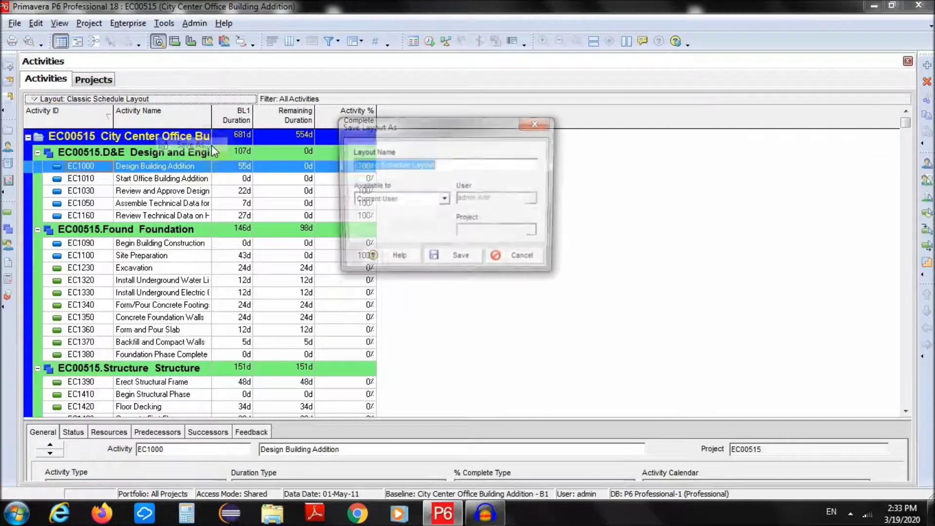
drag(452, 127, 543, 130)
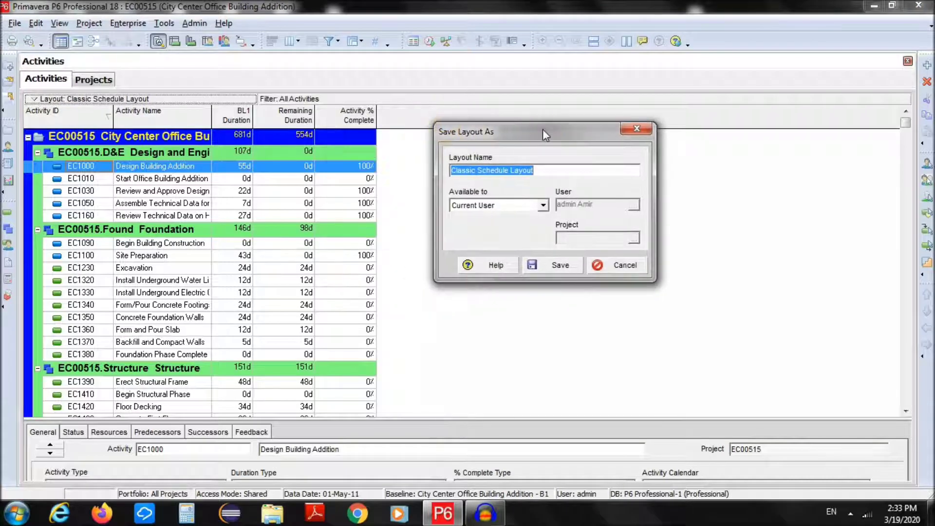
click(551, 171)
key(BackSpace)
key(BackSpace)
key(BackSpace)
key(BackSpace)
key(BackSpace)
key(BackSpace)
key(BackSpace)
key(BackSpace)
key(BackSpace)
key(BackSpace)
key(BackSpace)
key(BackSpace)
key(BackSpace)
key(BackSpace)
key(BackSpace)
key(BackSpace)
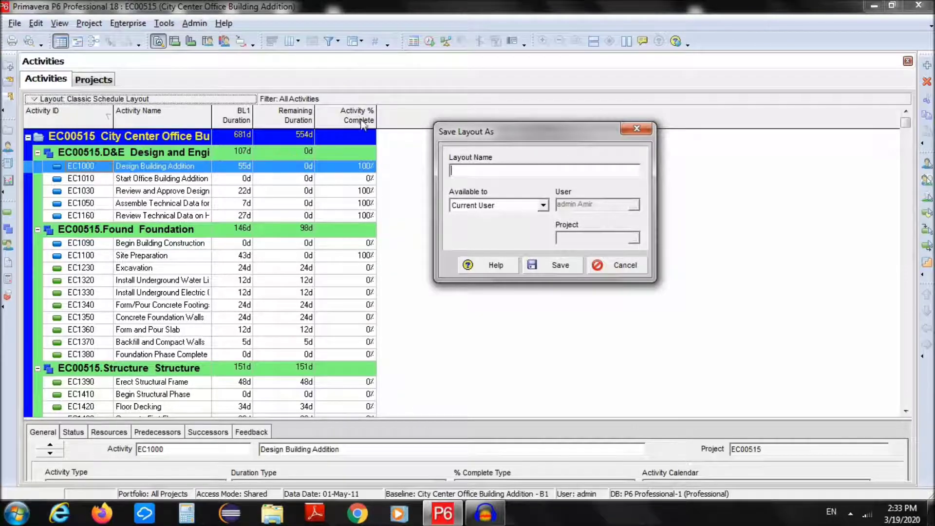
click(546, 166)
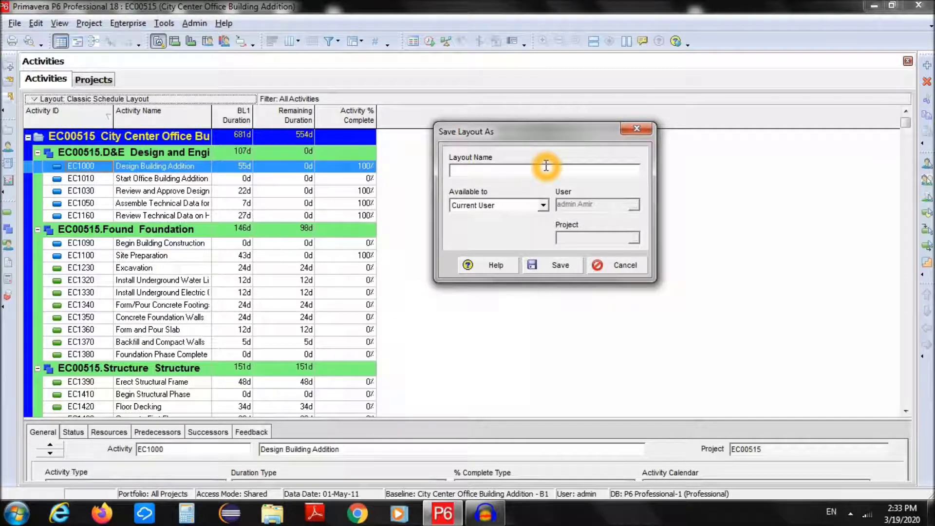
text(Percent Complete)
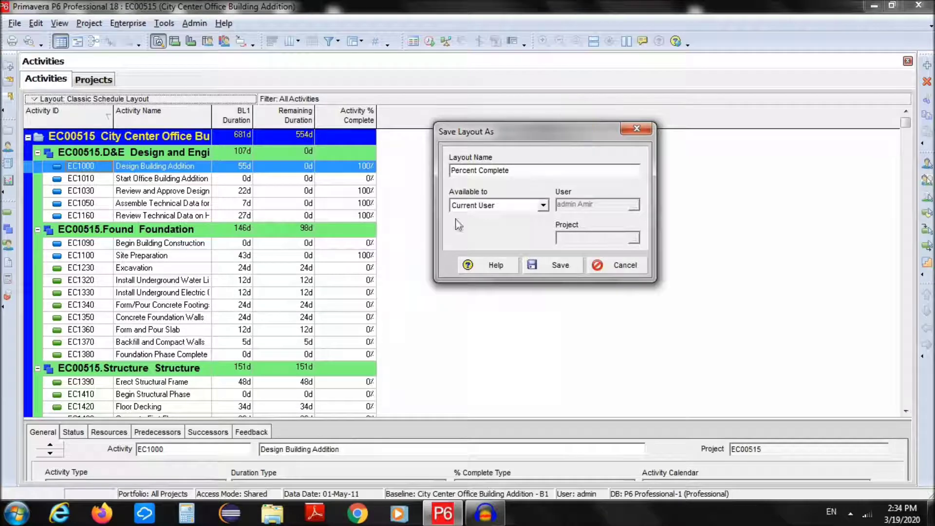
click(556, 267)
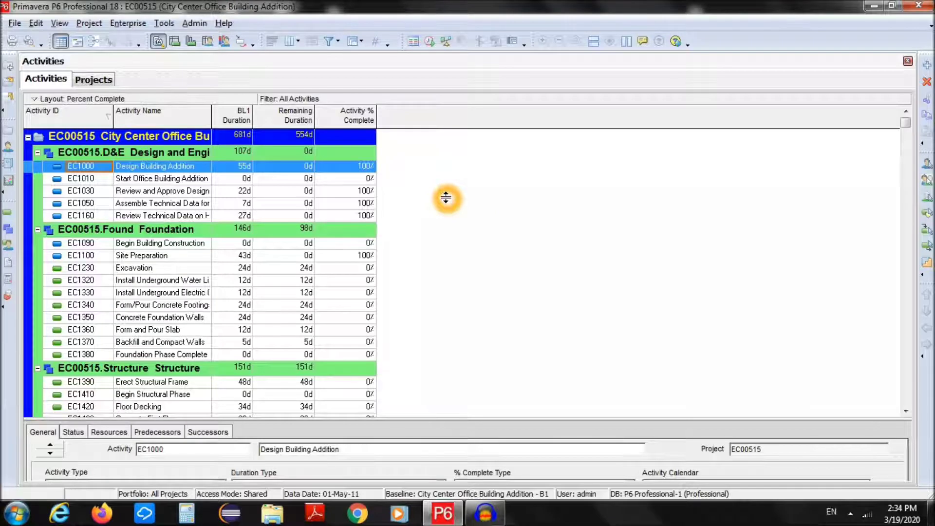
- Reopen the column settings and remove Activity % Complete, Remaining Duration and BL1 Duration from the selected columns
right_click(485, 194)
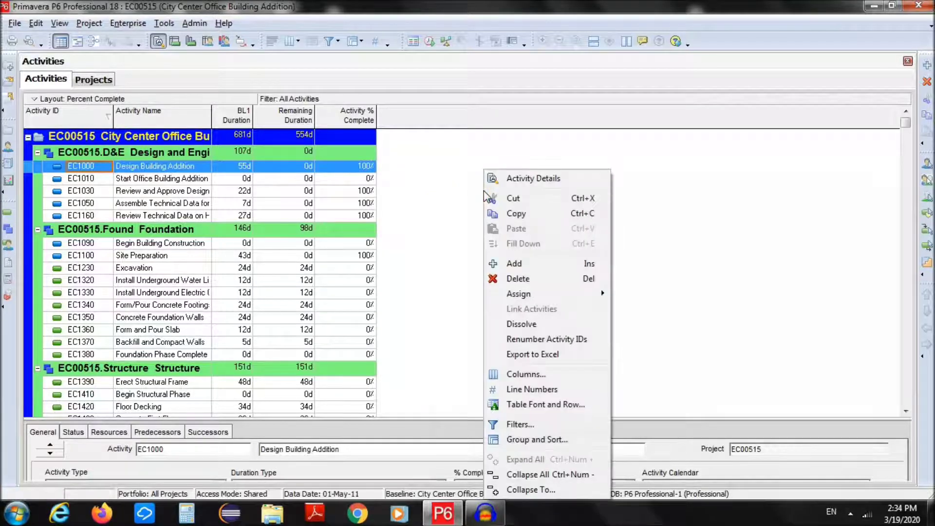
click(517, 375)
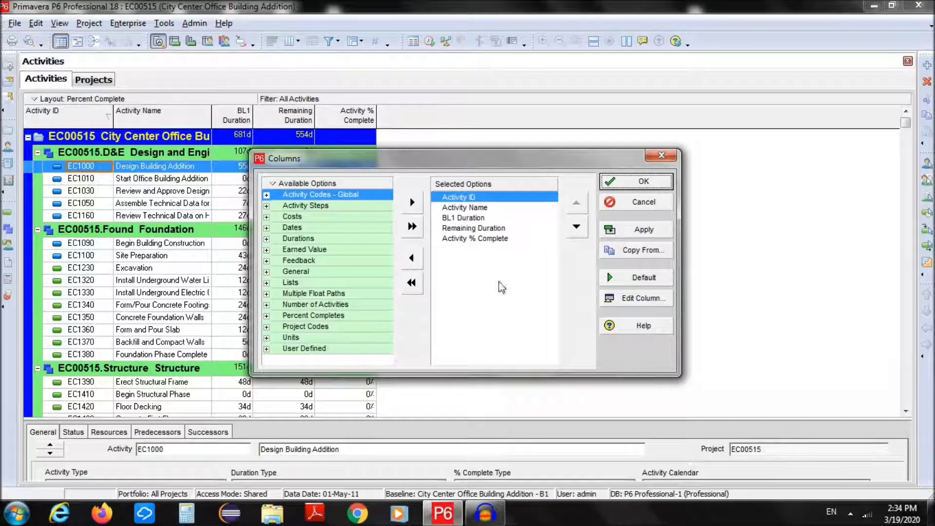
click(458, 240)
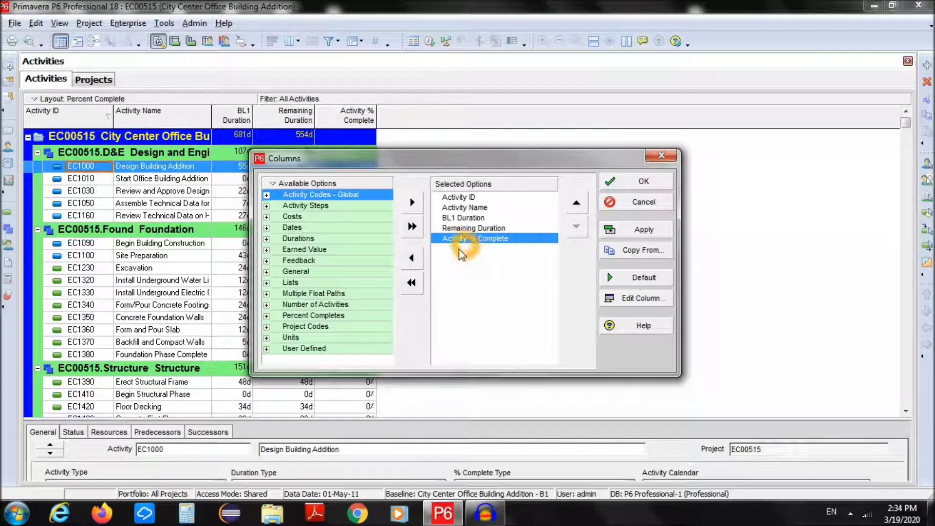
click(413, 259)
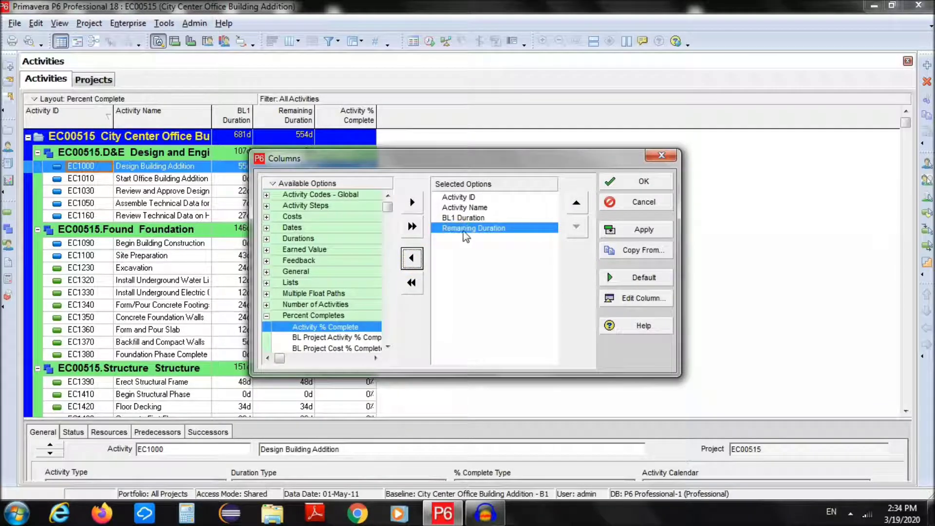
click(412, 258)
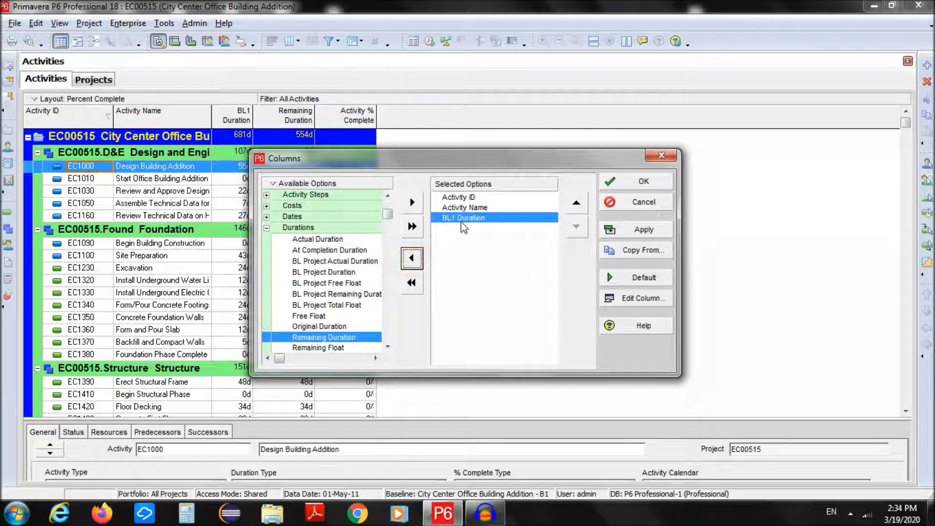
click(412, 258)
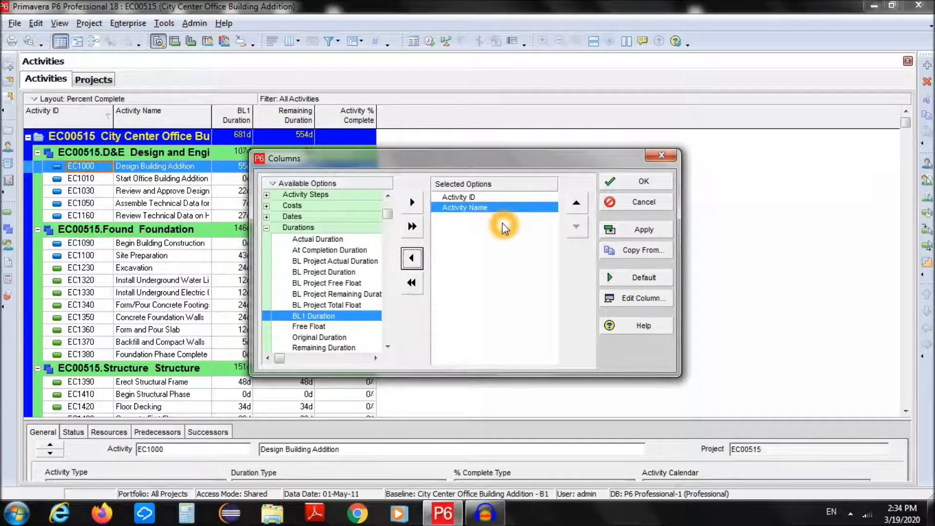
click(266, 228)
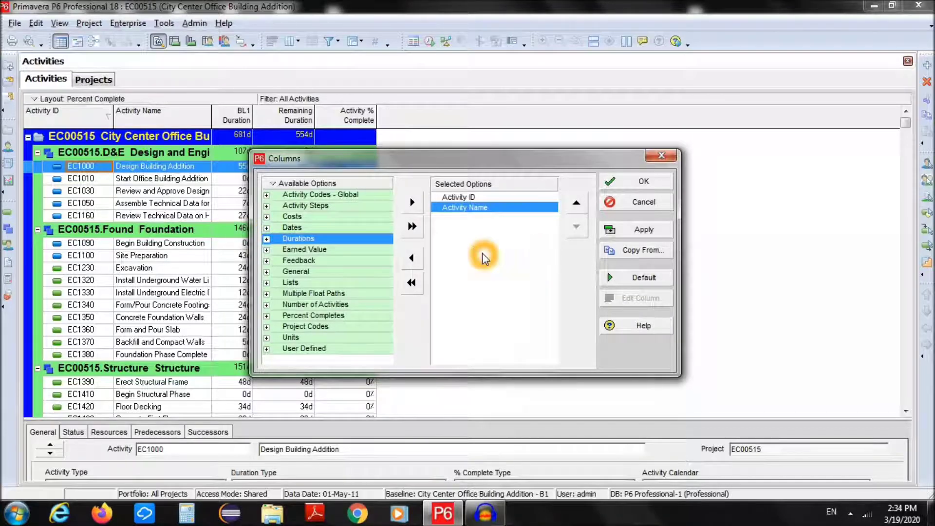
- Widen the Columns window and add BL1 Total Cost from the Costs category to the selected columns
click(337, 220)
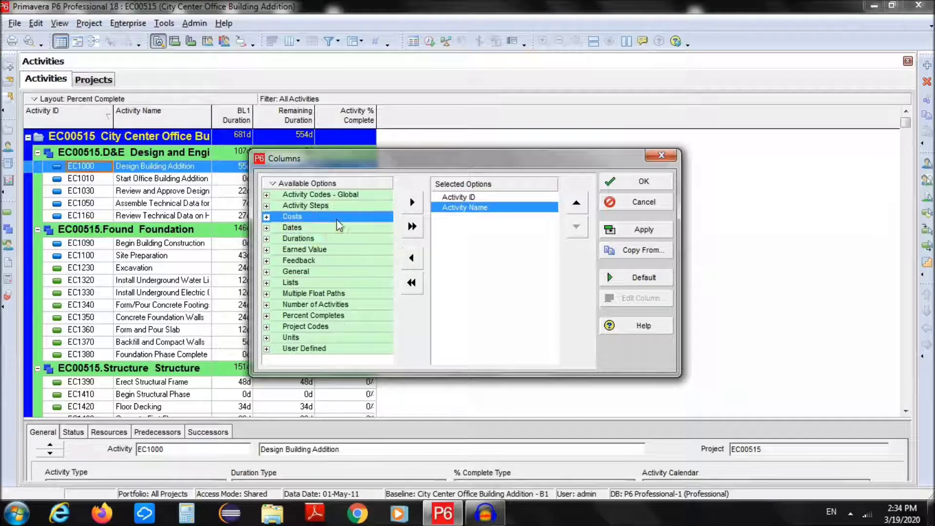
click(267, 216)
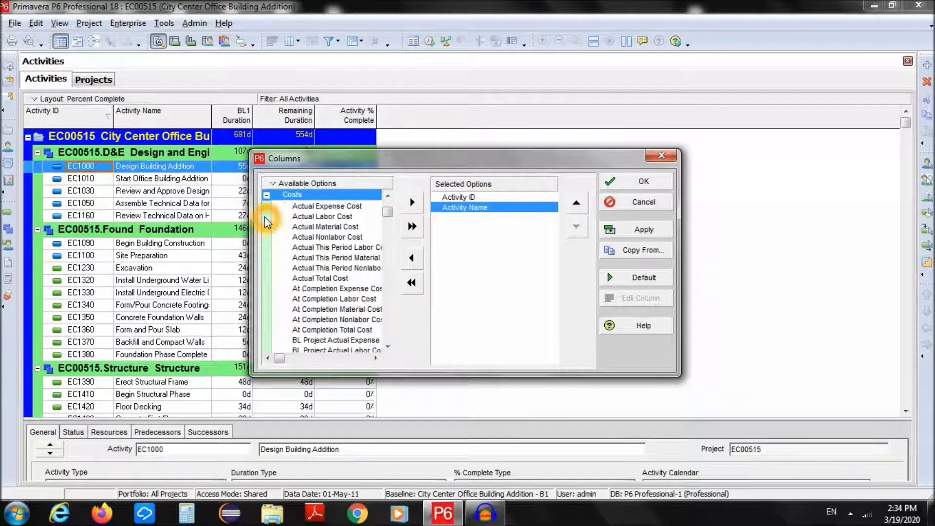
click(268, 196)
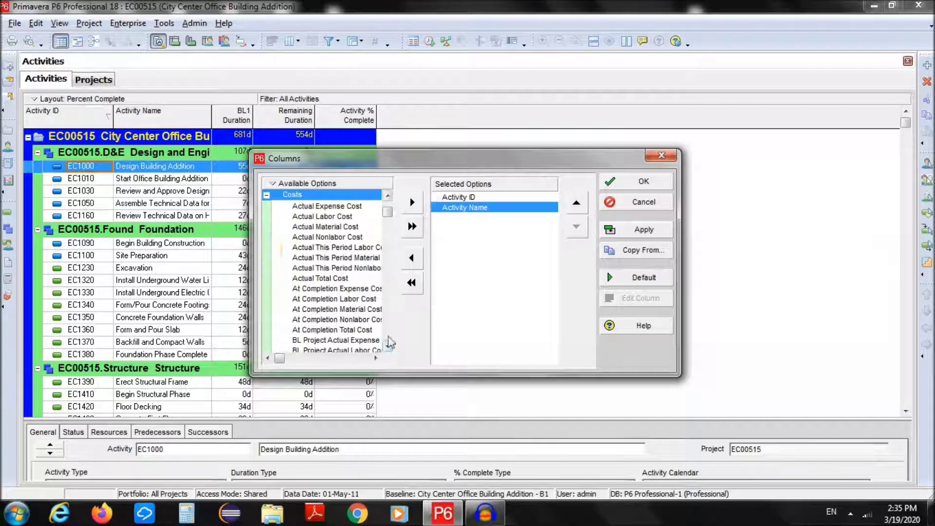
drag(254, 291, 174, 288)
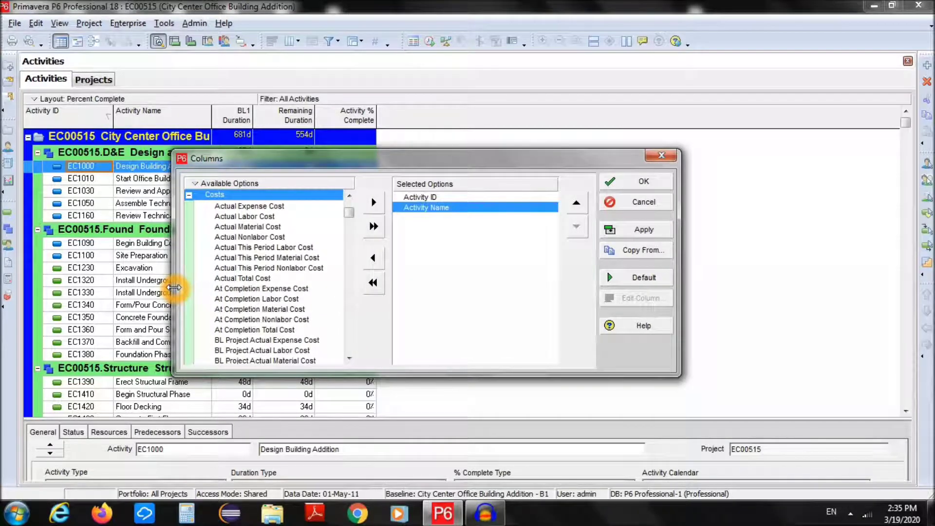
drag(348, 360, 349, 361)
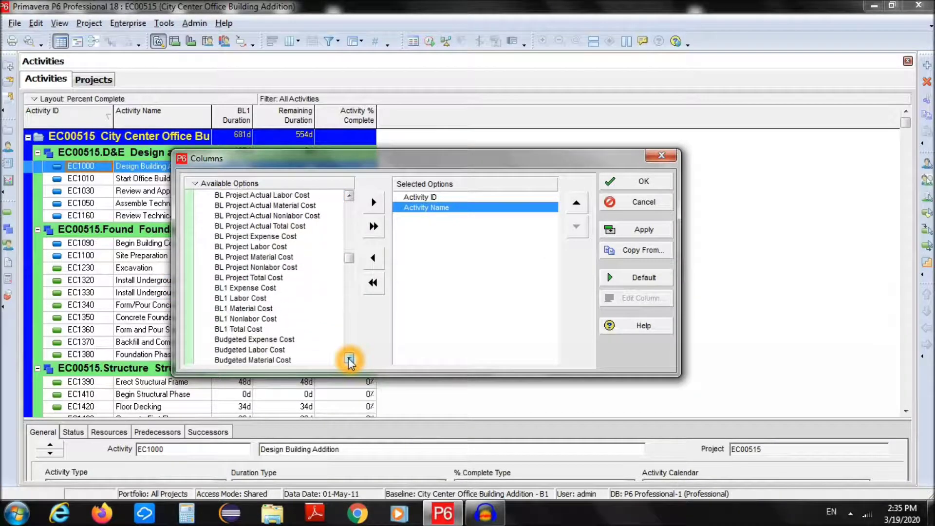
click(252, 330)
click(374, 202)
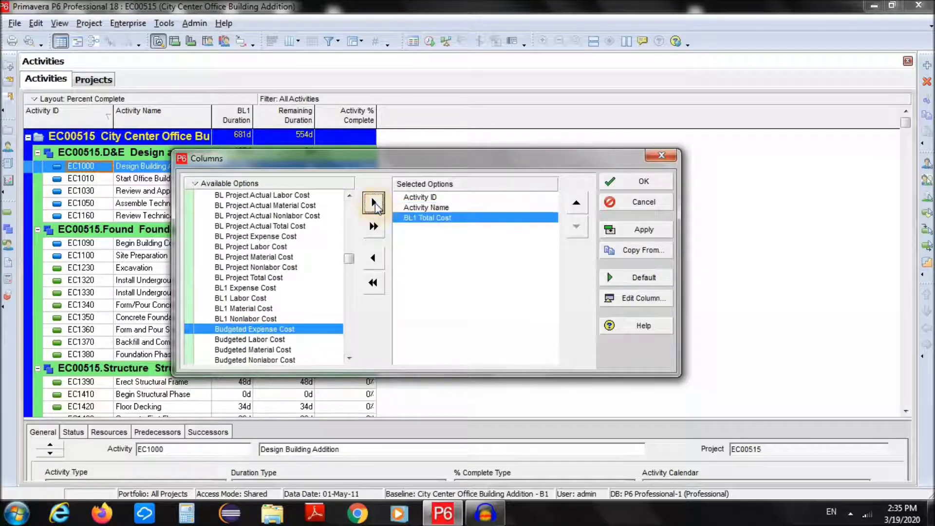
- Add Actual Total Cost from the Costs category to the selected columns and apply the column selection to the table
click(349, 359)
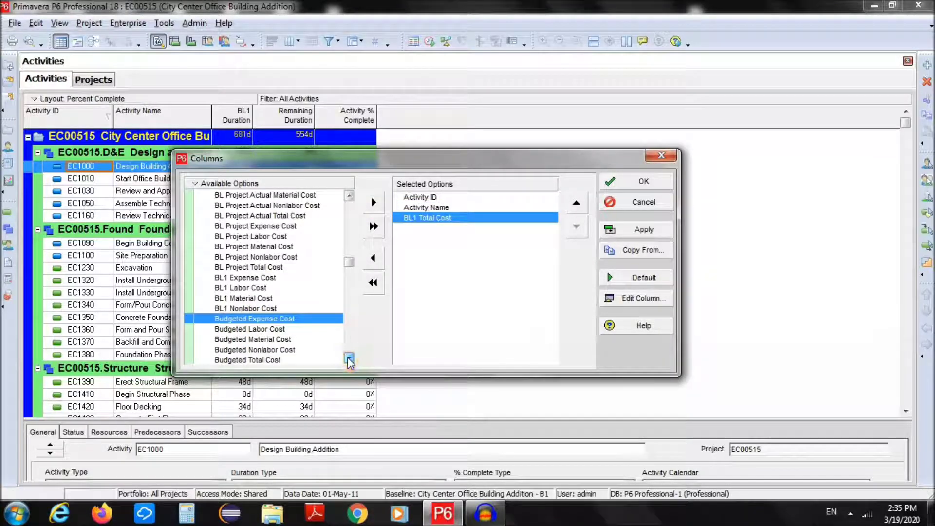
click(349, 360)
click(348, 359)
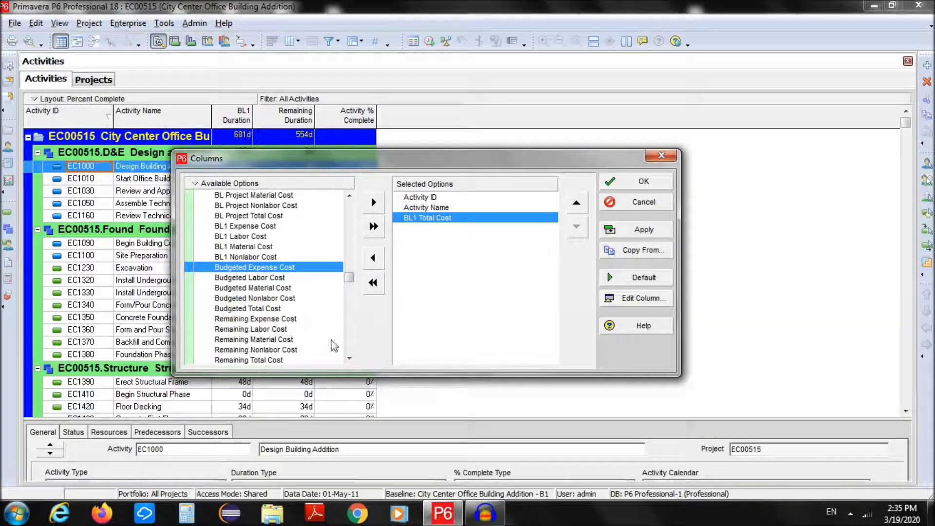
click(349, 196)
click(349, 196)
click(349, 196)
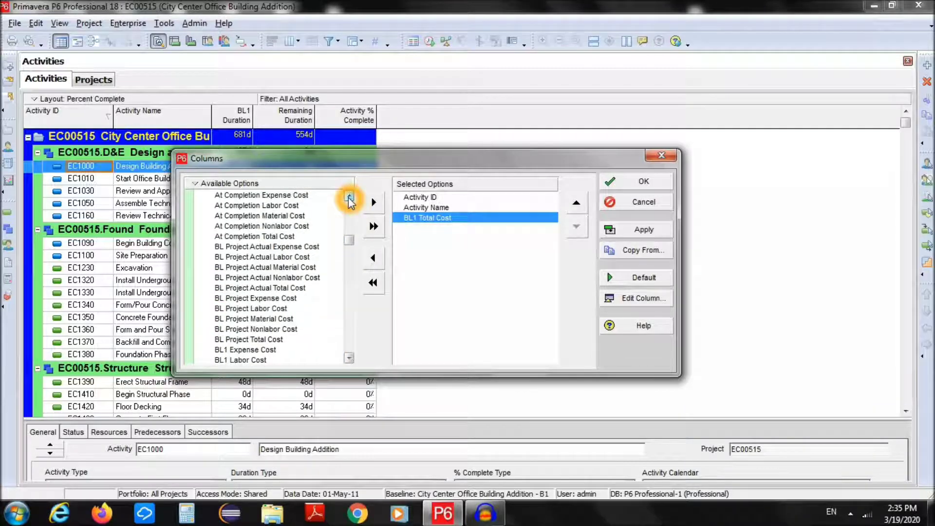
click(349, 195)
click(349, 196)
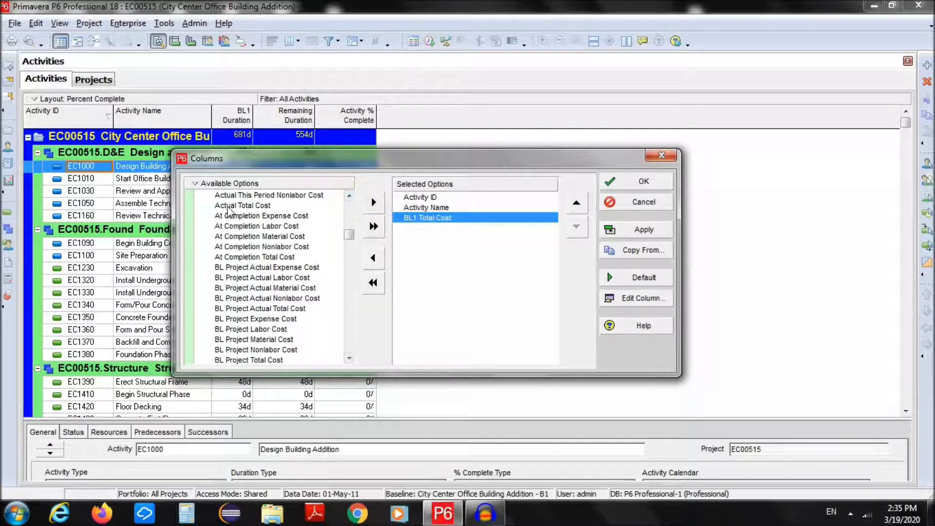
click(338, 206)
click(374, 203)
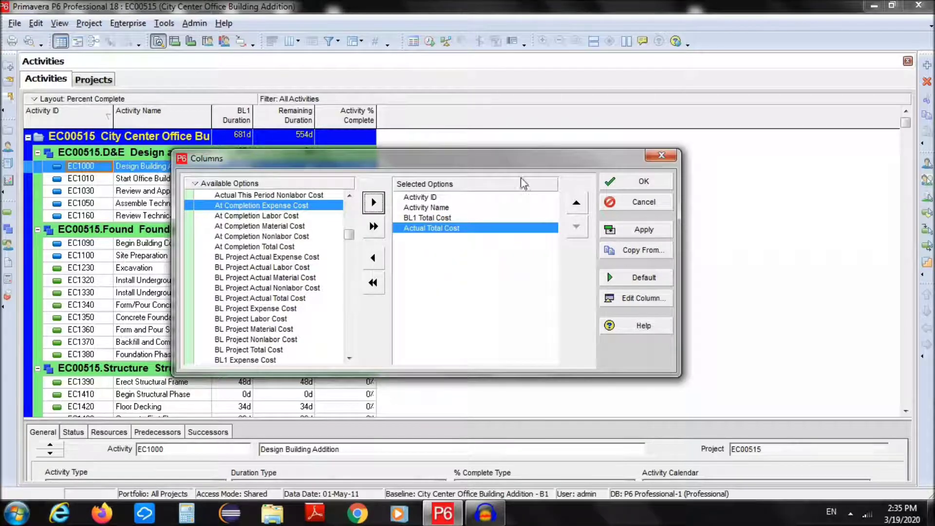
drag(519, 158, 496, 188)
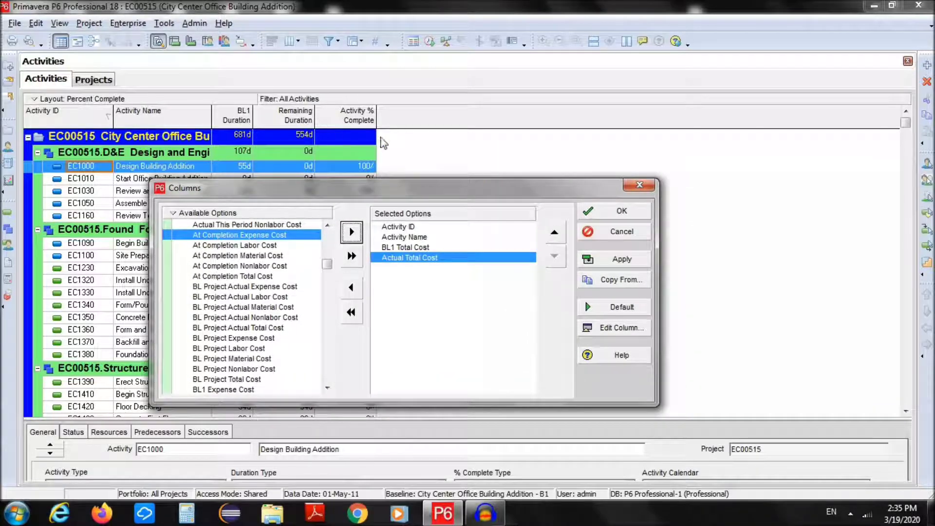
click(587, 210)
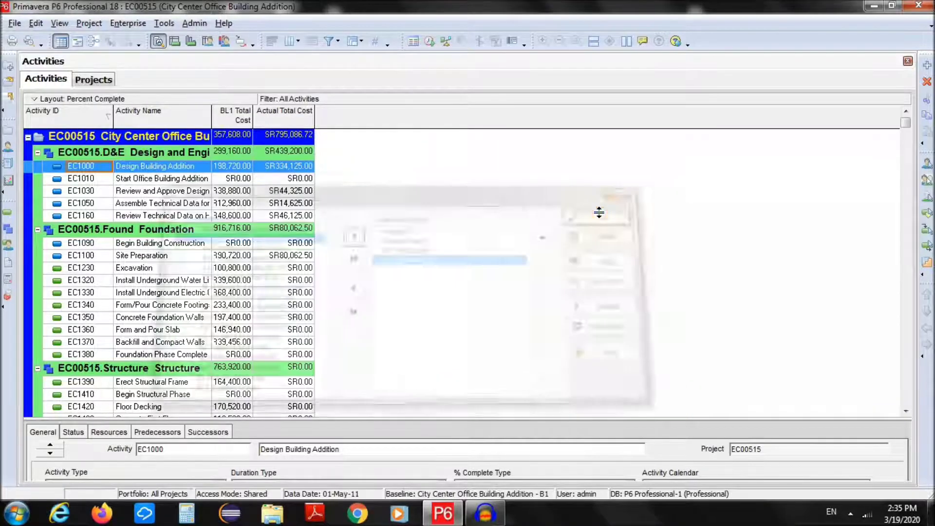
- Widen the BL1 Total Cost and Actual Total Cost columns so their headers and amounts fit on one line
drag(253, 116, 273, 116)
drag(333, 115, 375, 116)
drag(273, 115, 282, 115)
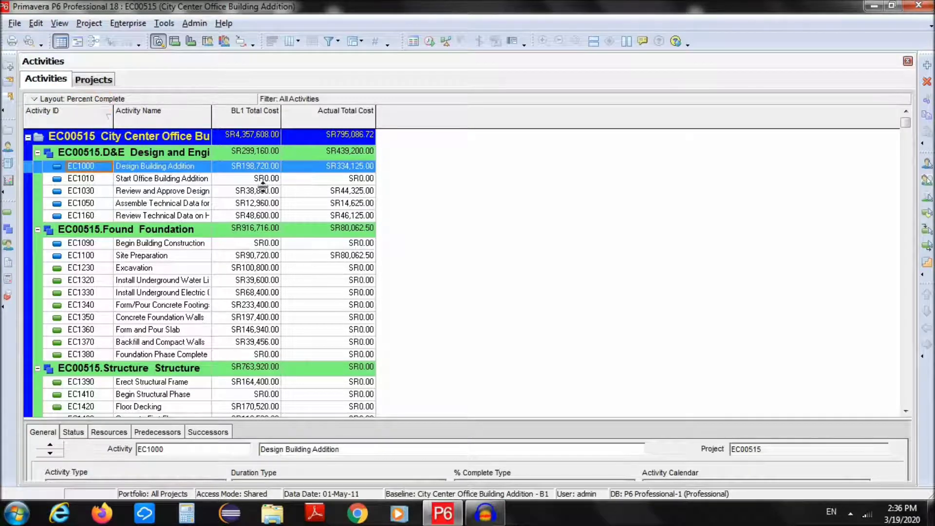
click(457, 184)
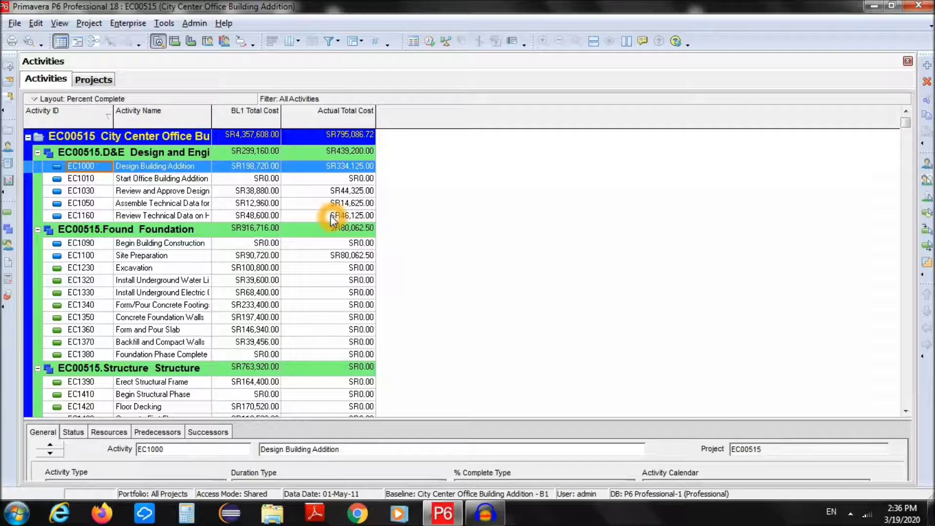
- Save the current column arrangement as a new layout named Cost Analysis, available to the current user
click(47, 104)
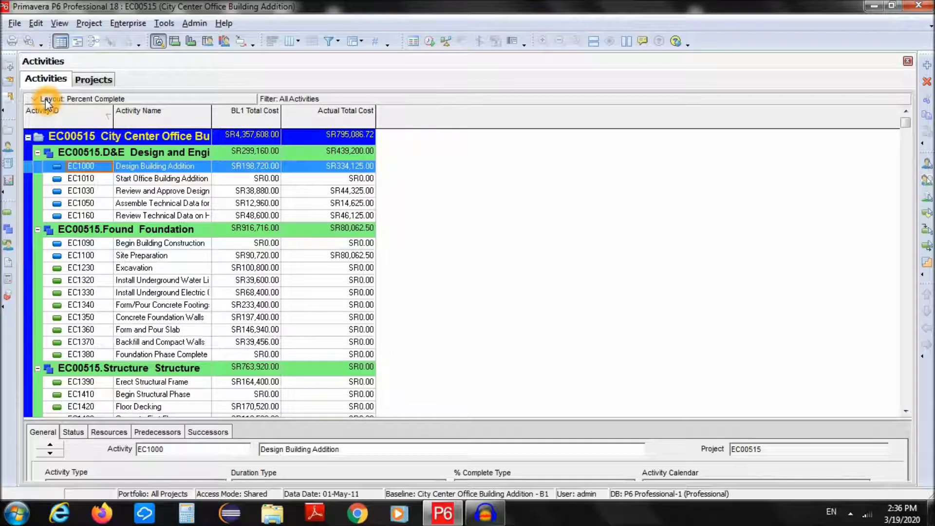
mouse_move(69, 115)
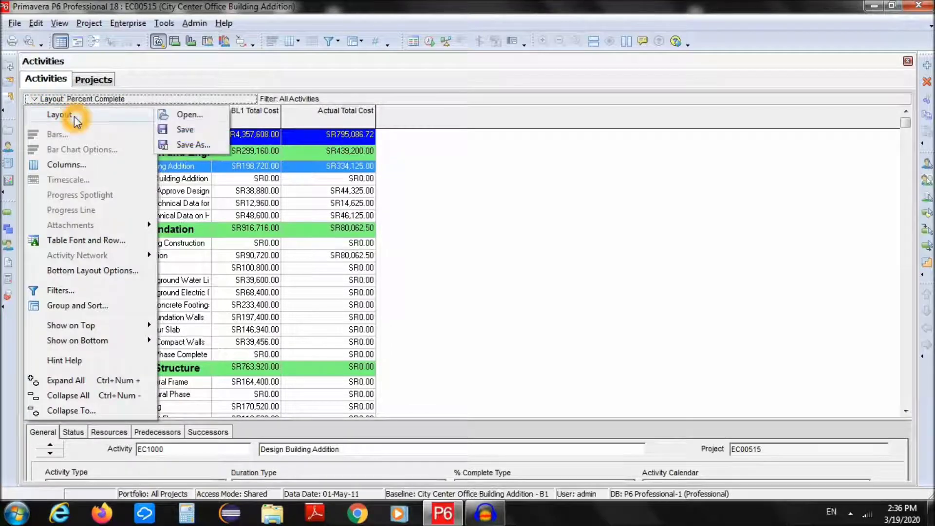
click(200, 145)
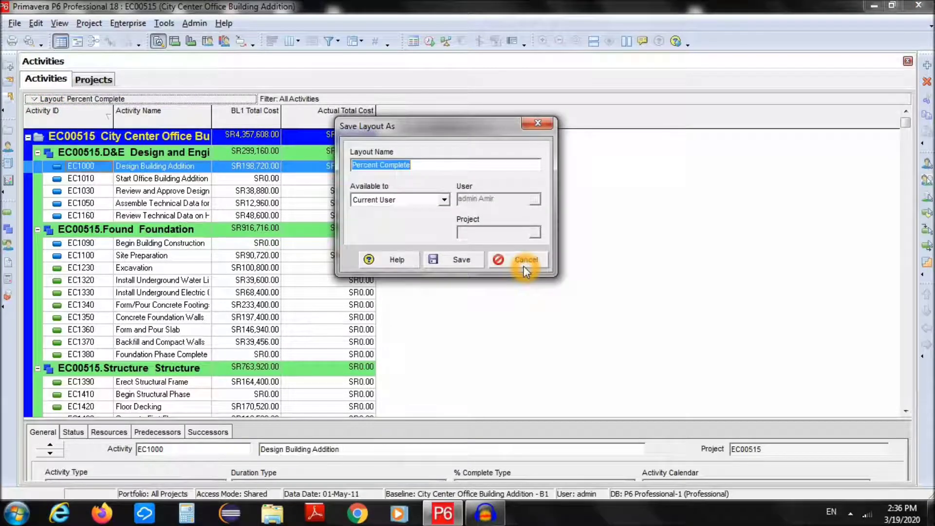
drag(427, 129, 515, 140)
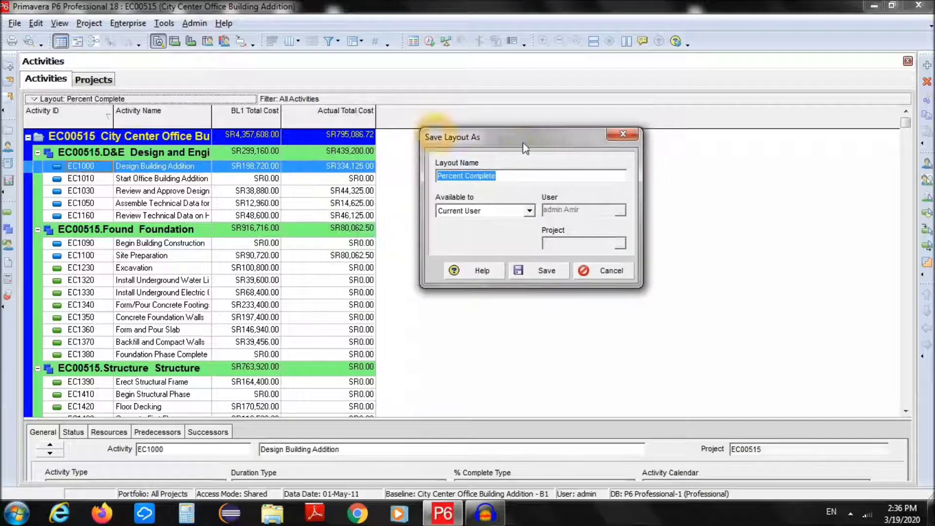
click(532, 175)
double_click(533, 174)
key(BackSpace)
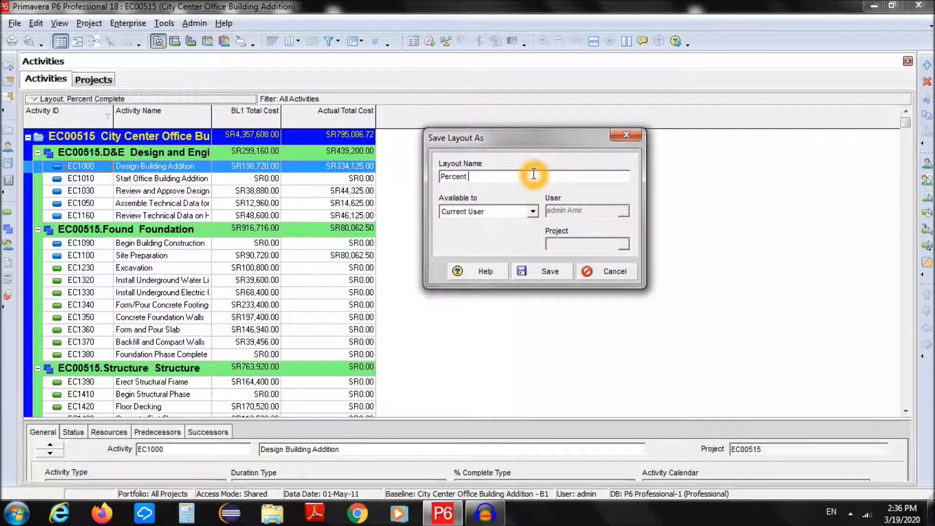
key(BackSpace)
key(BackSpace)
key(BackSpace)
key(BackSpace)
key(BackSpace)
key(BackSpace)
key(BackSpace)
key(BackSpace)
text(Cost Analysis)
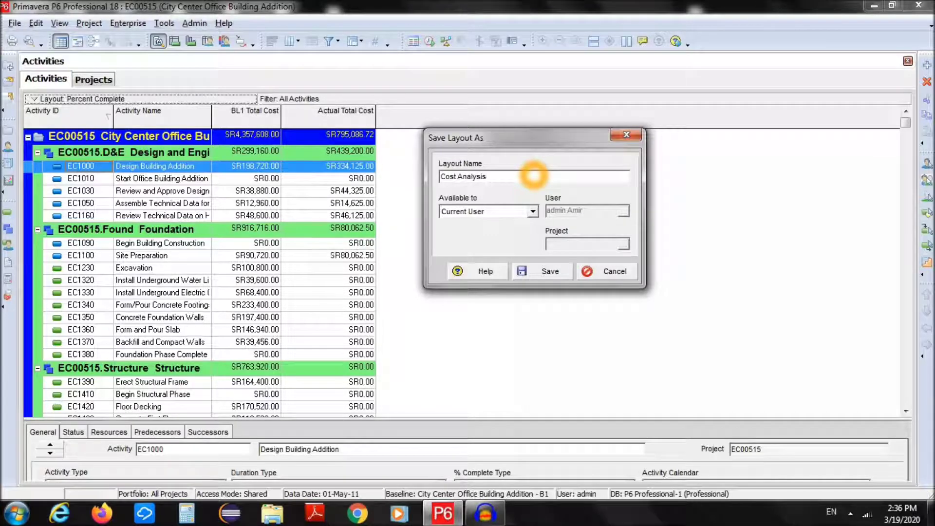
click(548, 271)
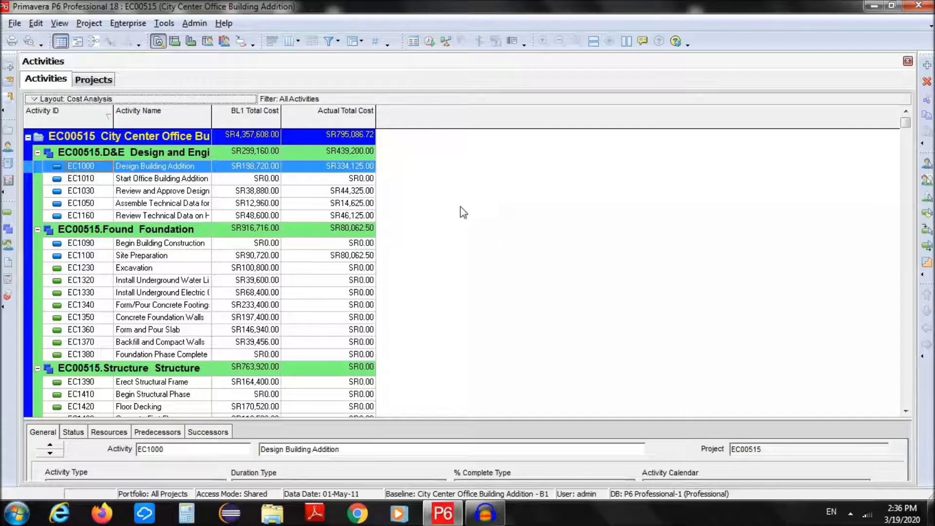
right_click(505, 185)
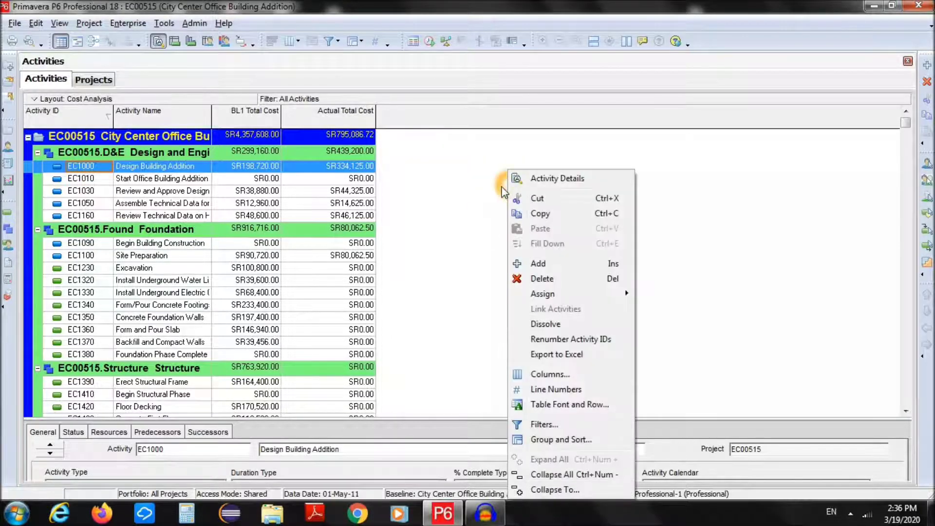
click(517, 373)
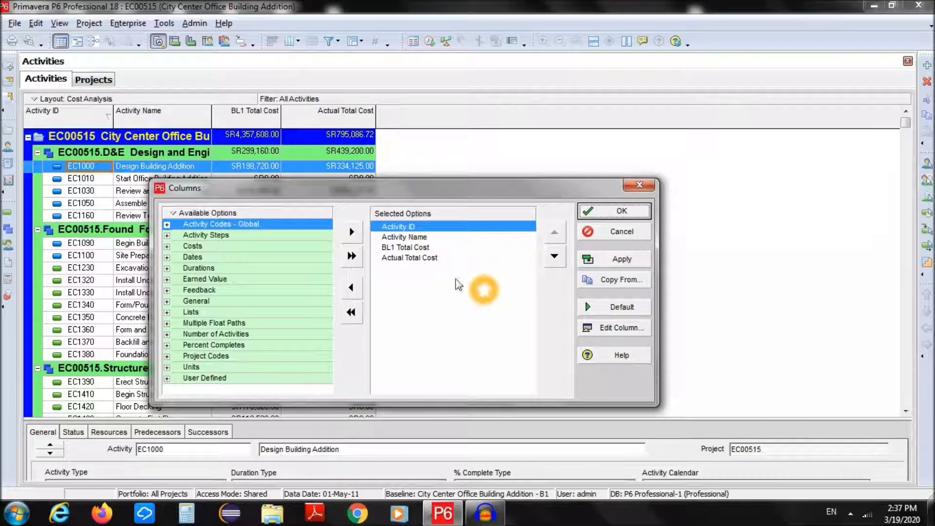
click(608, 238)
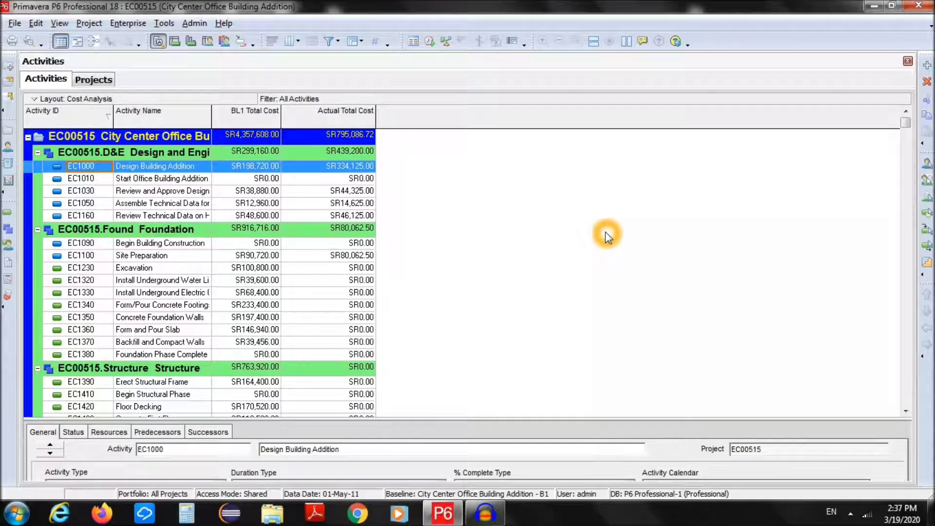
- Browse the global and user layouts and open the saved Percent Complete layout
click(45, 100)
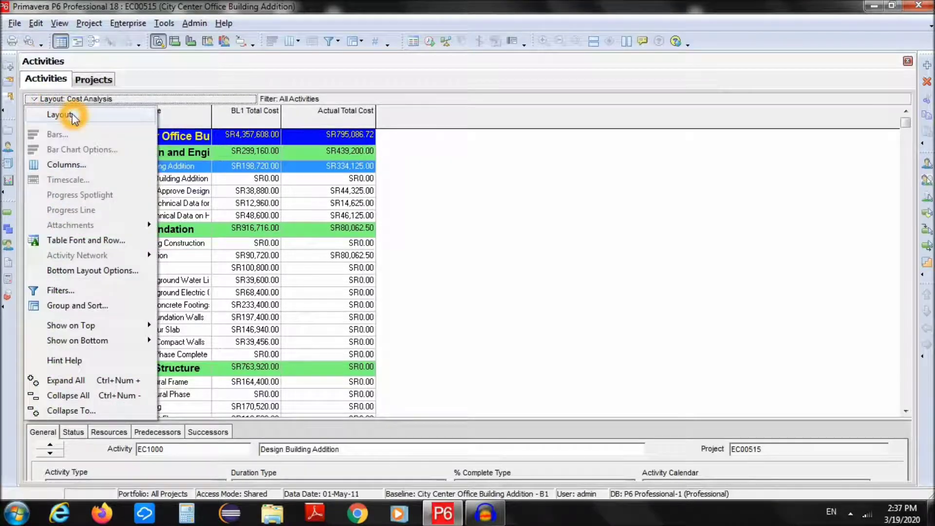
mouse_move(71, 117)
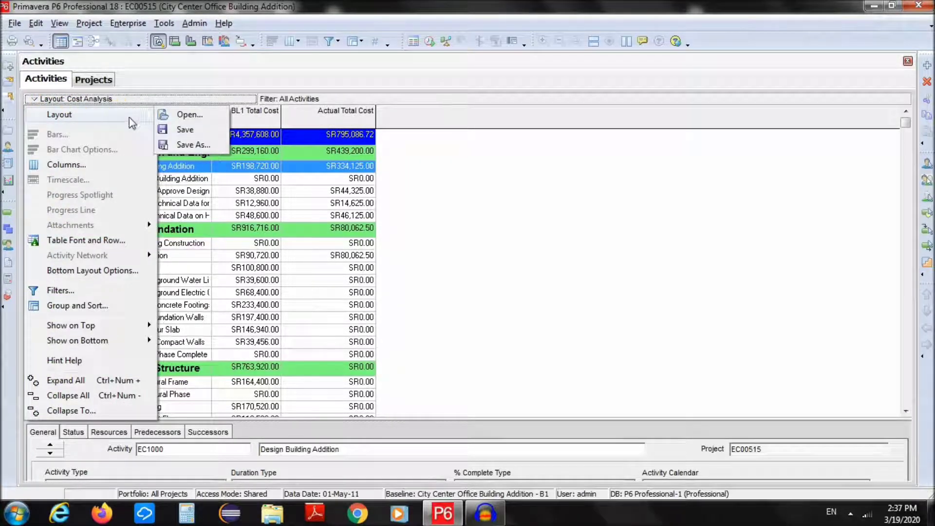
click(201, 116)
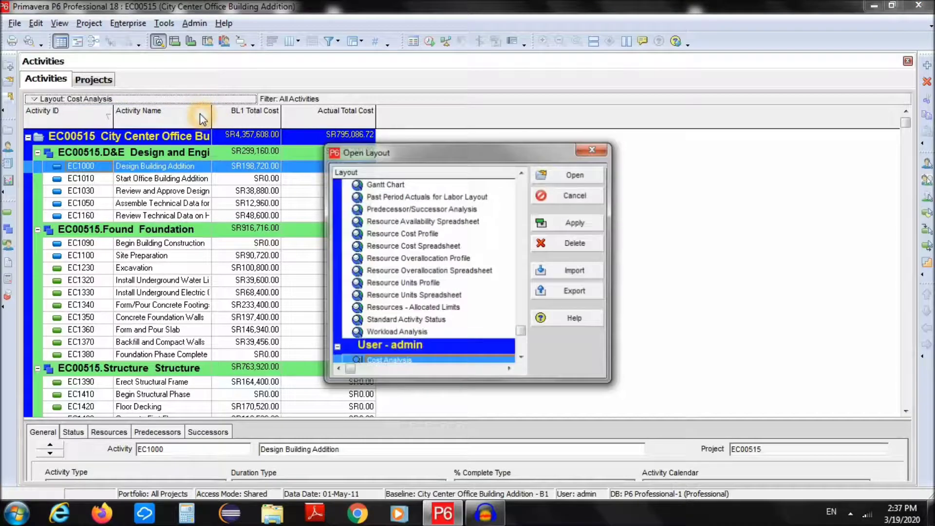
drag(522, 331, 523, 187)
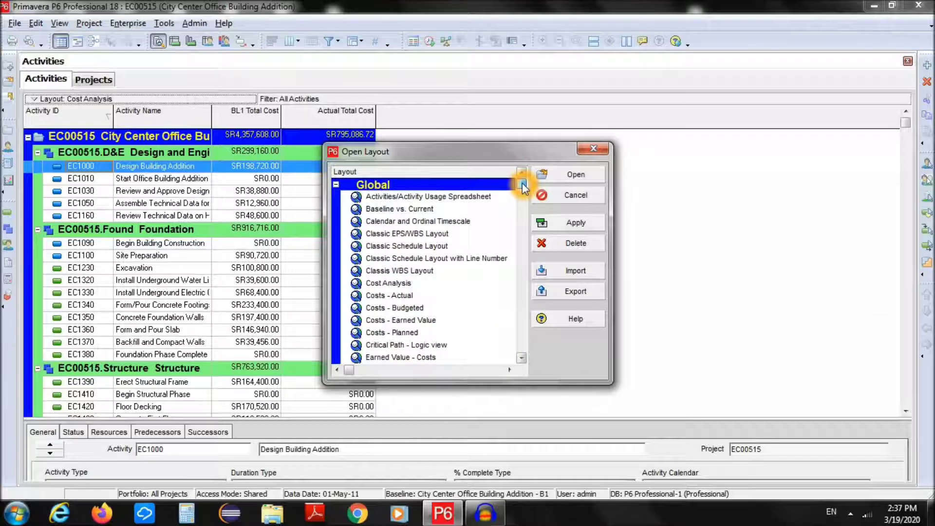
drag(522, 188, 522, 350)
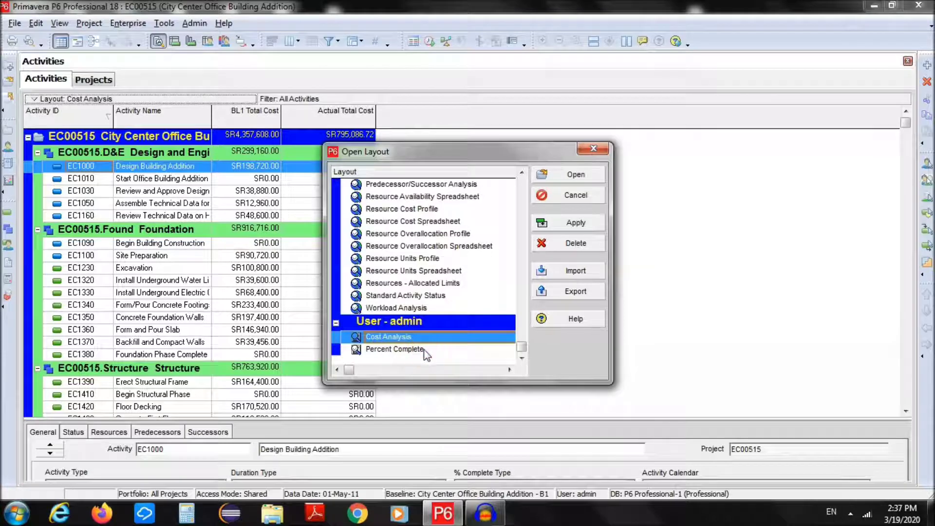
click(395, 351)
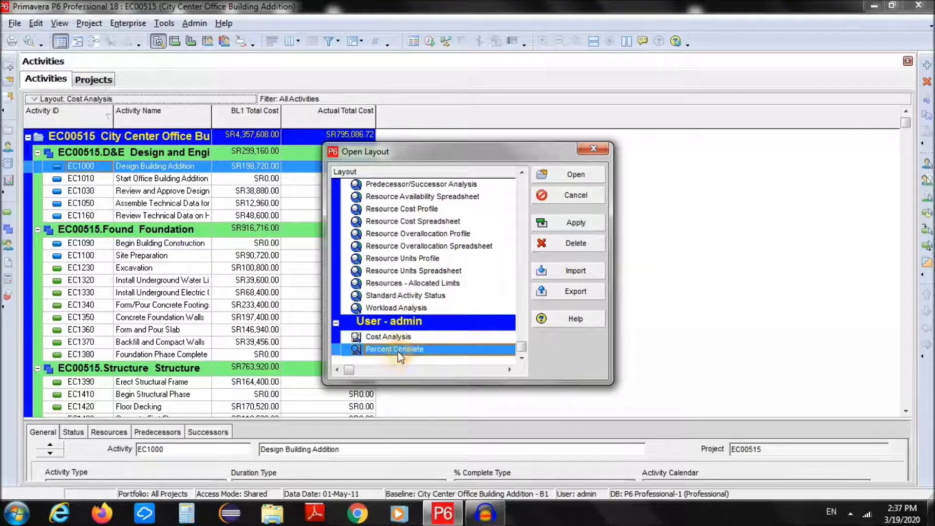
click(579, 176)
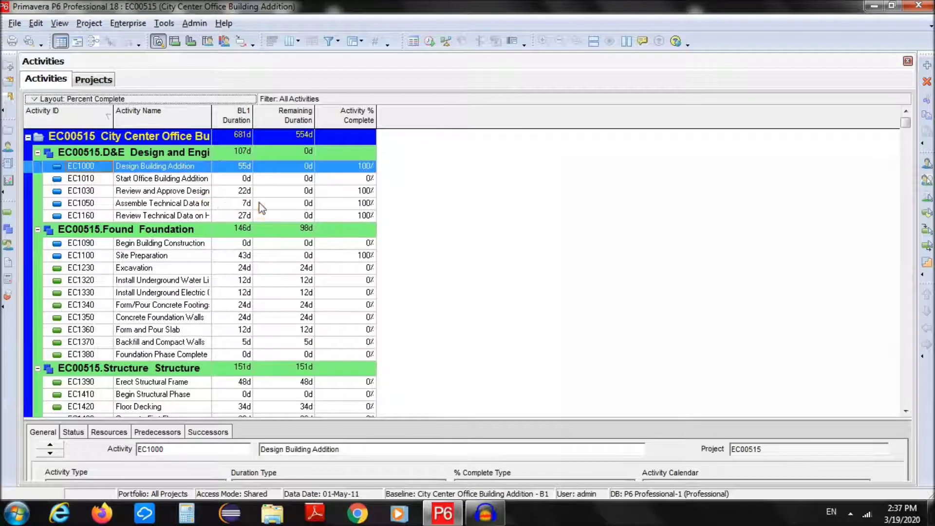
- Switch the activity table back to the saved Cost Analysis user layout
click(525, 212)
click(57, 102)
mouse_move(68, 115)
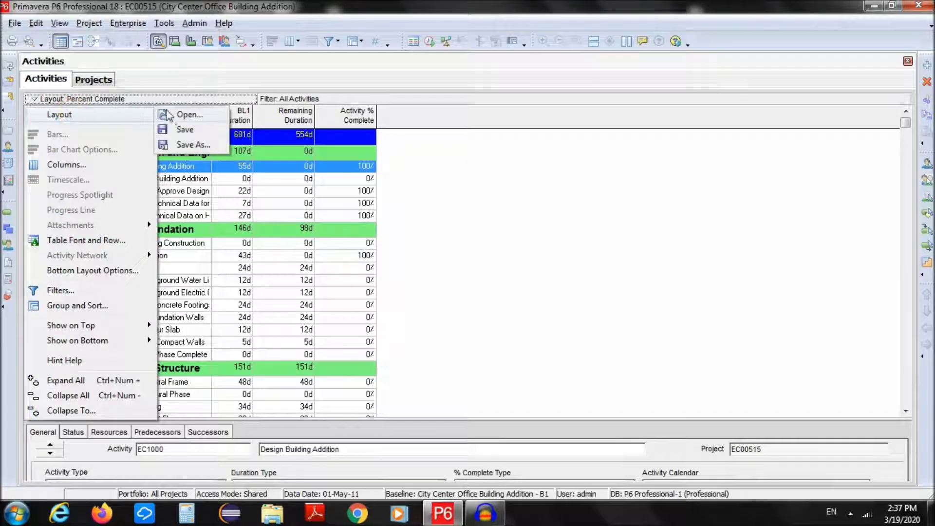
click(168, 115)
click(522, 358)
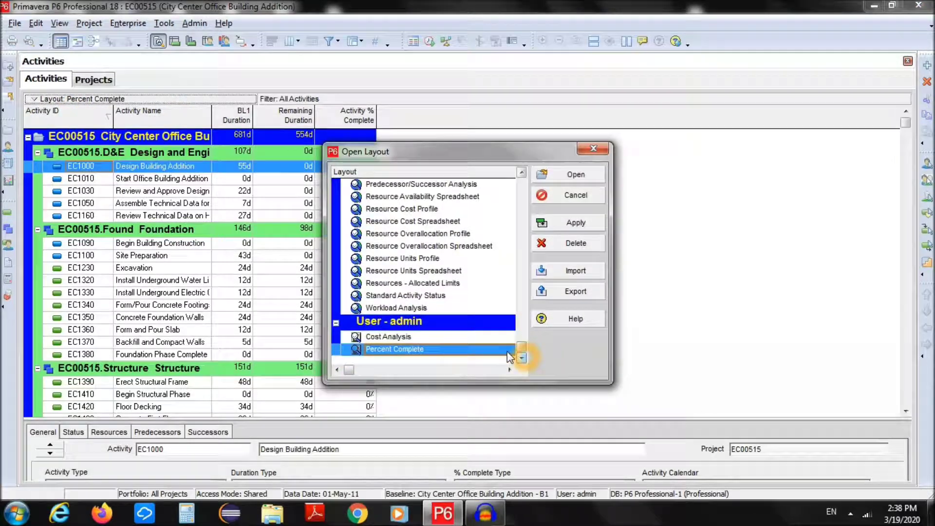
click(420, 336)
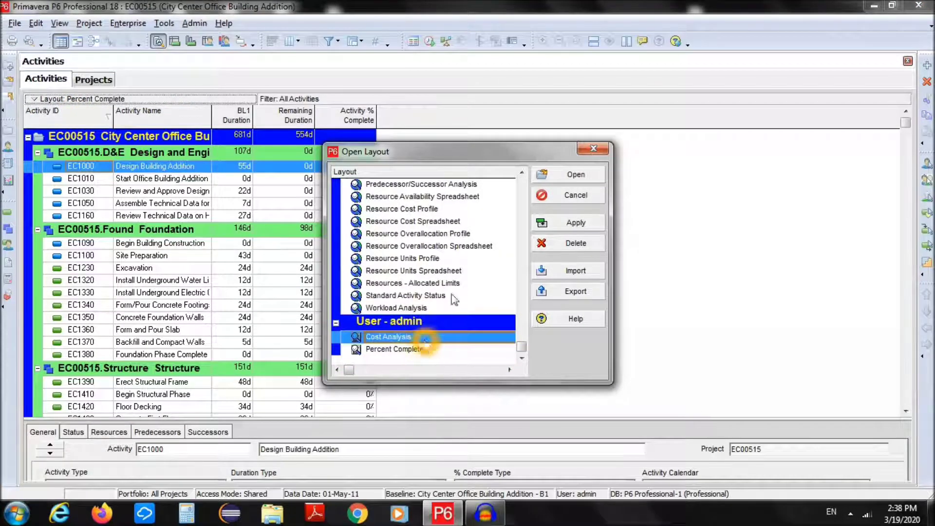
click(594, 178)
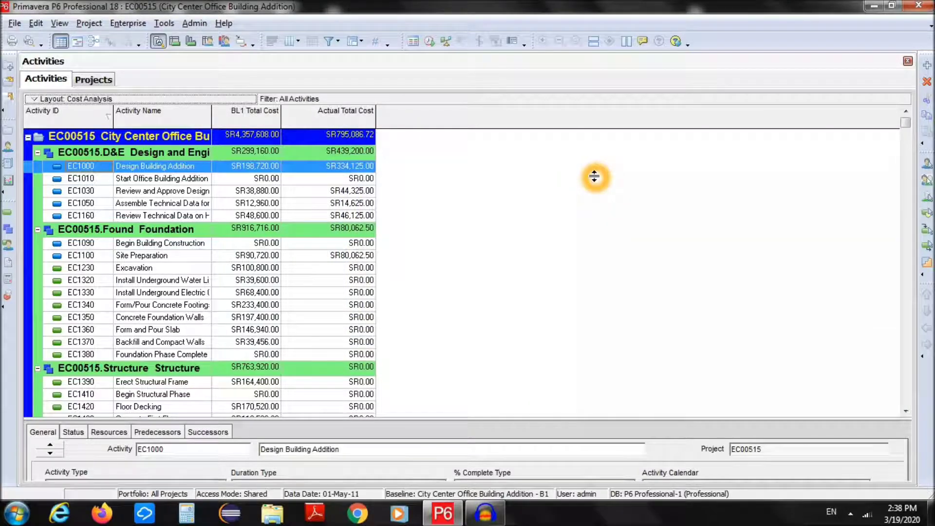